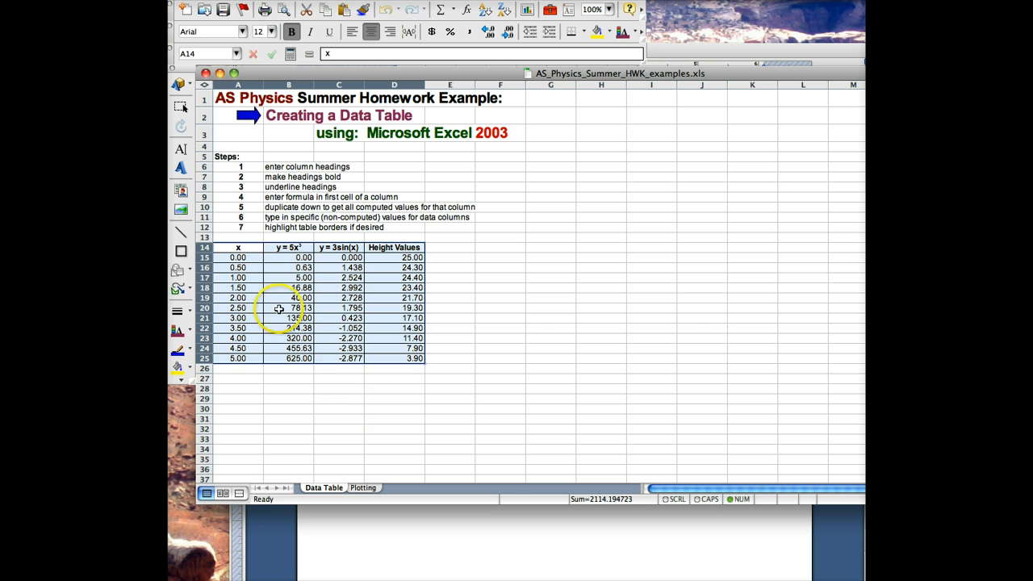
Select the data table in A14:D25, from the x heading to the last Height Values entry, and copy it
{"action": "left_click", "coordinate": [376, 448]}
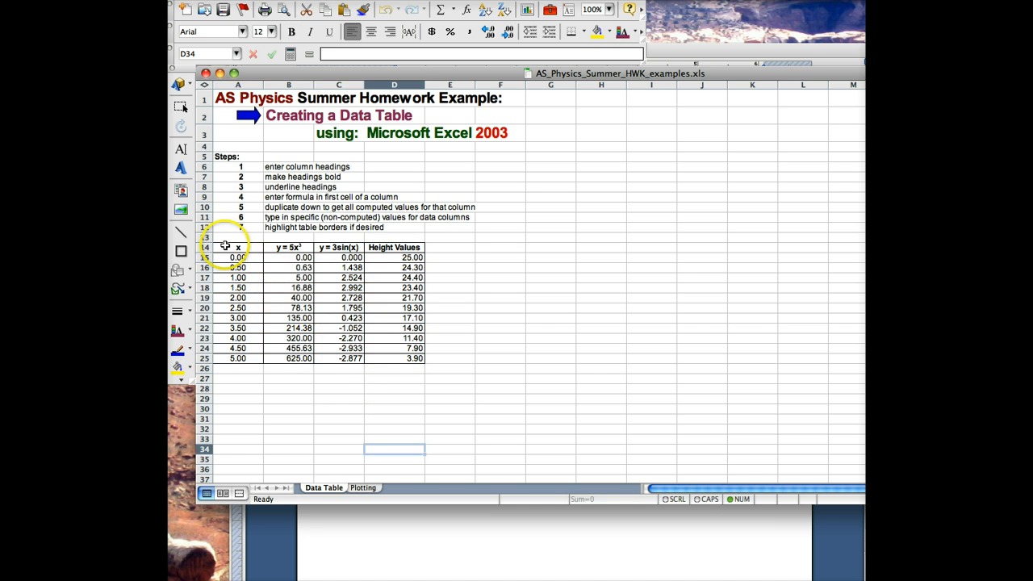
{"action": "left_click_drag", "start_coordinate": [228, 247], "coordinate": [399, 358]}
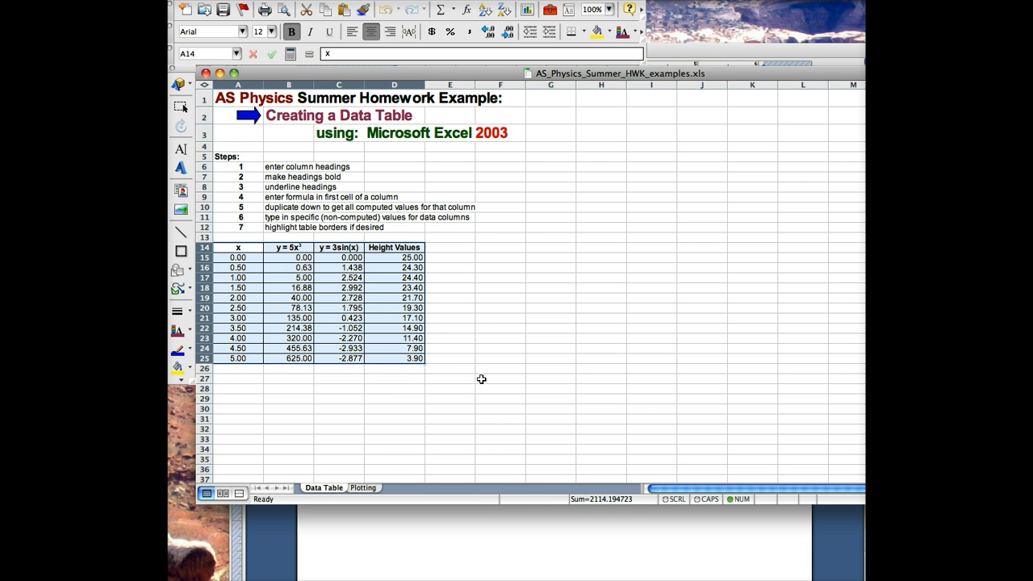
{"action": "left_click", "coordinate": [234, 1]}
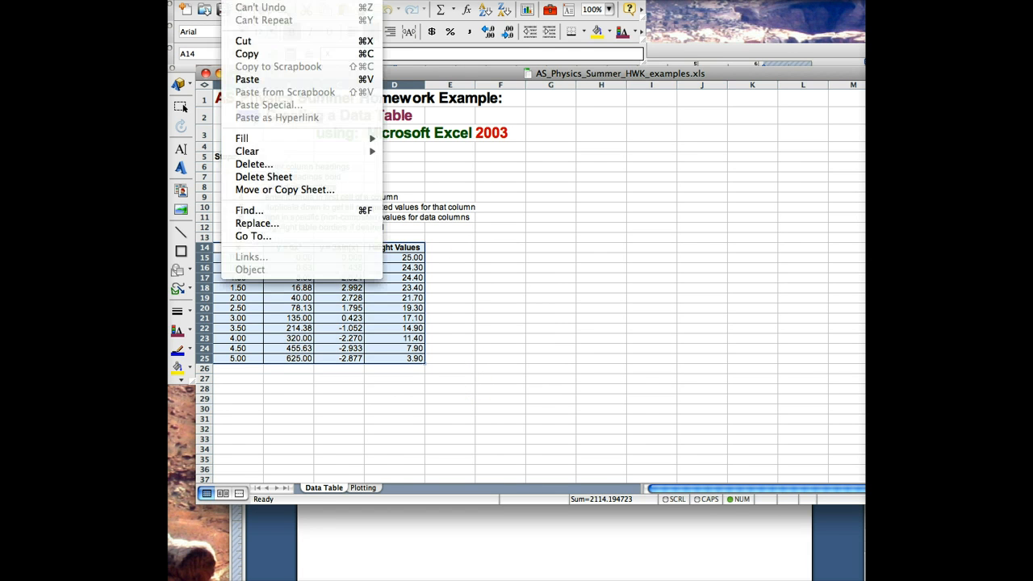
{"action": "left_click", "coordinate": [243, 55]}
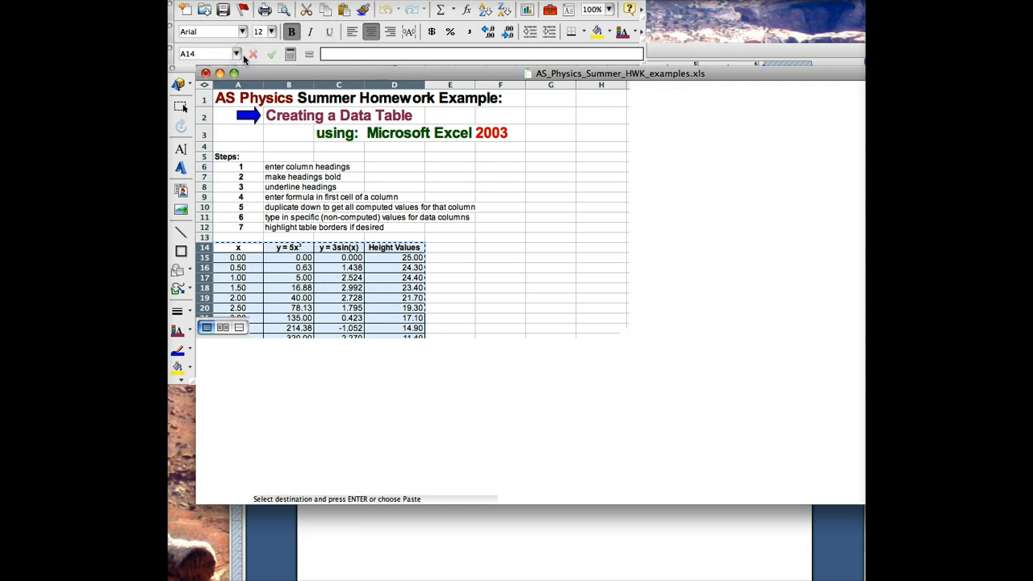
Switch to the Word document and paste the copied Excel table into the empty text box under "Data Table follows:"
{"action": "left_click", "coordinate": [463, 529]}
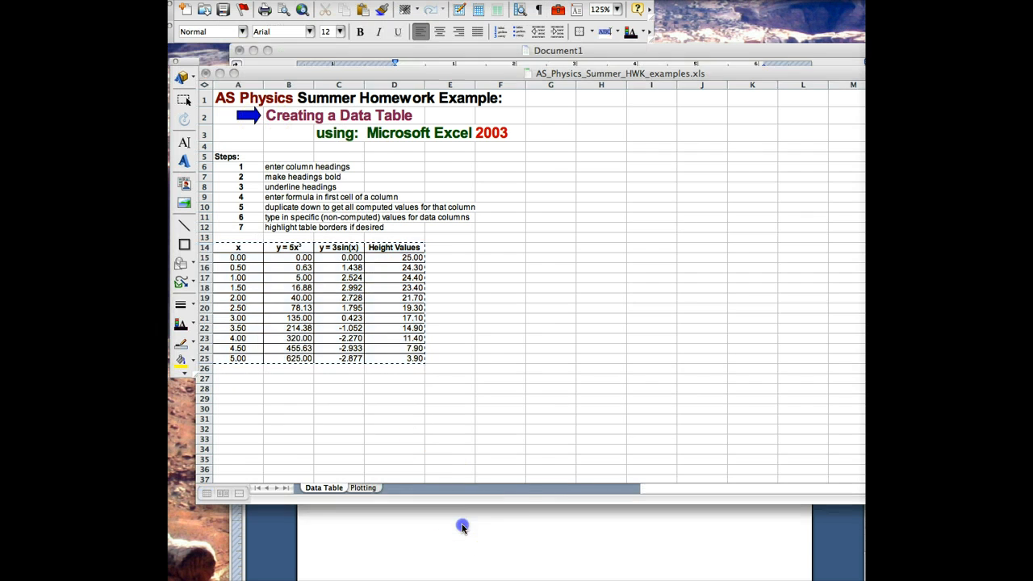
{"action": "left_click", "coordinate": [425, 225]}
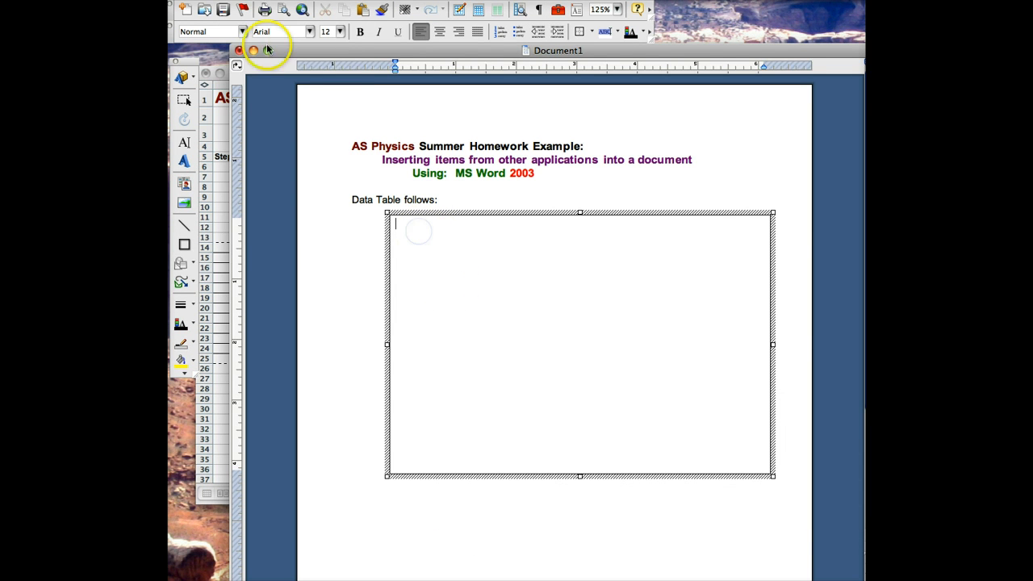
{"action": "left_click", "coordinate": [242, 2]}
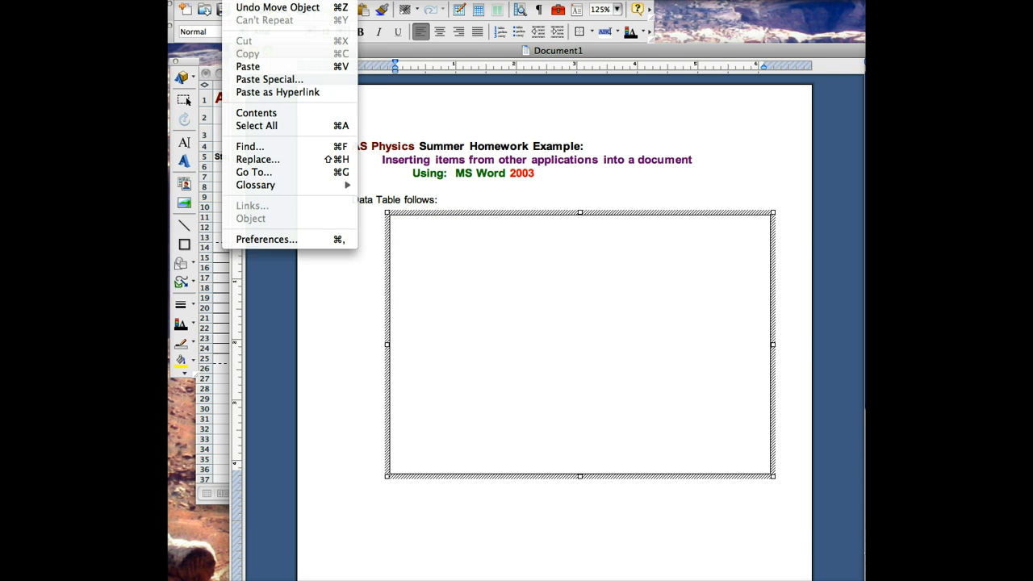
{"action": "left_click", "coordinate": [247, 67]}
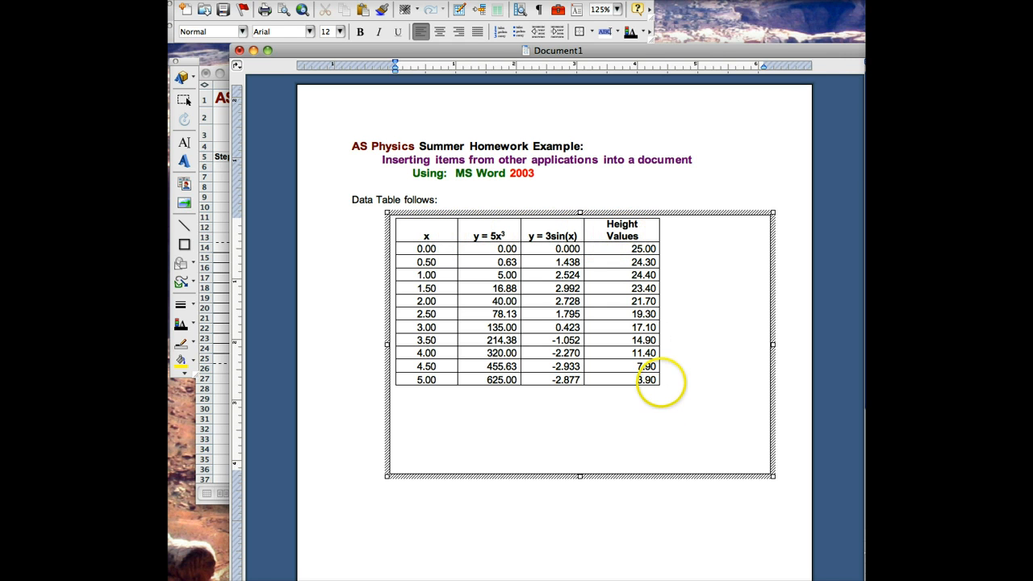
Widen the pasted table so the Height Values heading fits on one line, and apply a bottom border to the heading row
{"action": "left_click_drag", "start_coordinate": [661, 391], "coordinate": [695, 393]}
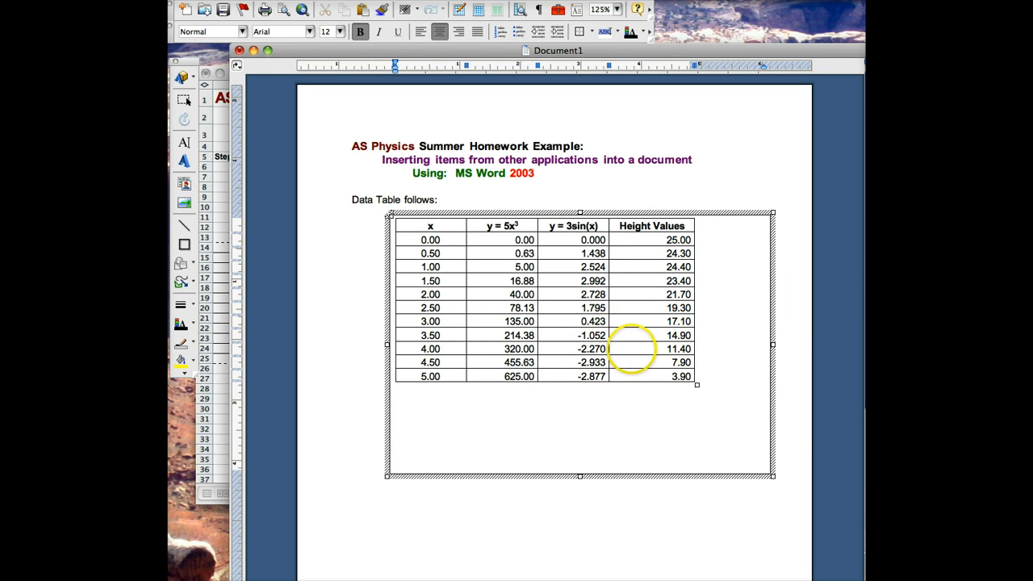
{"action": "left_click_drag", "start_coordinate": [684, 224], "coordinate": [443, 227]}
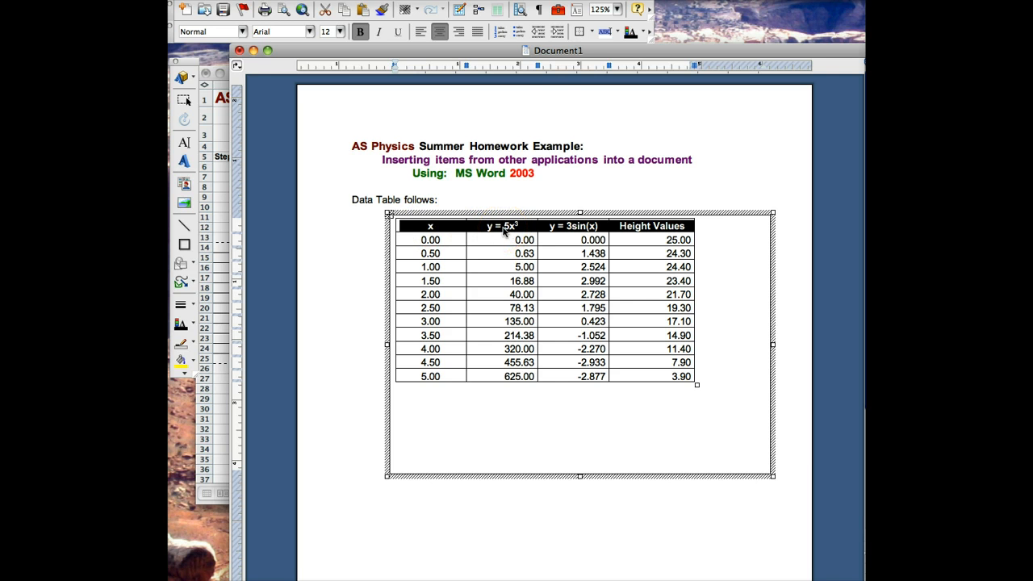
{"action": "left_click", "coordinate": [592, 31]}
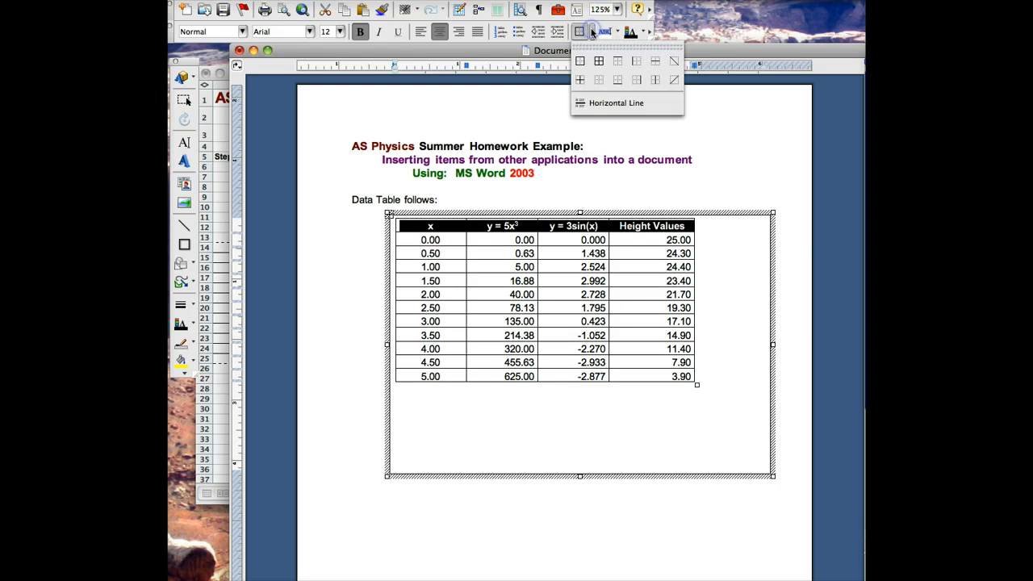
{"action": "left_click", "coordinate": [619, 81]}
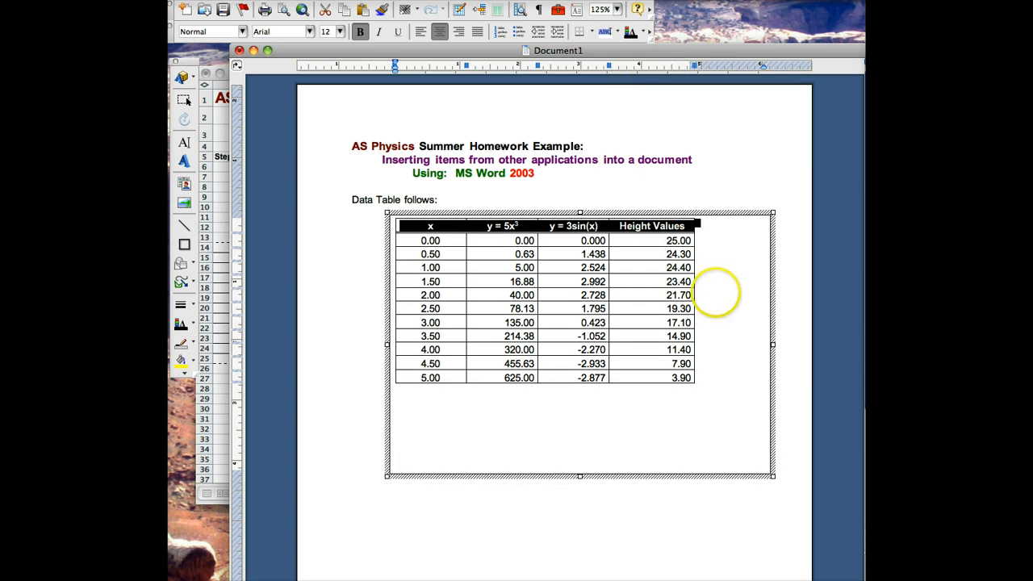
{"action": "left_click", "coordinate": [718, 291]}
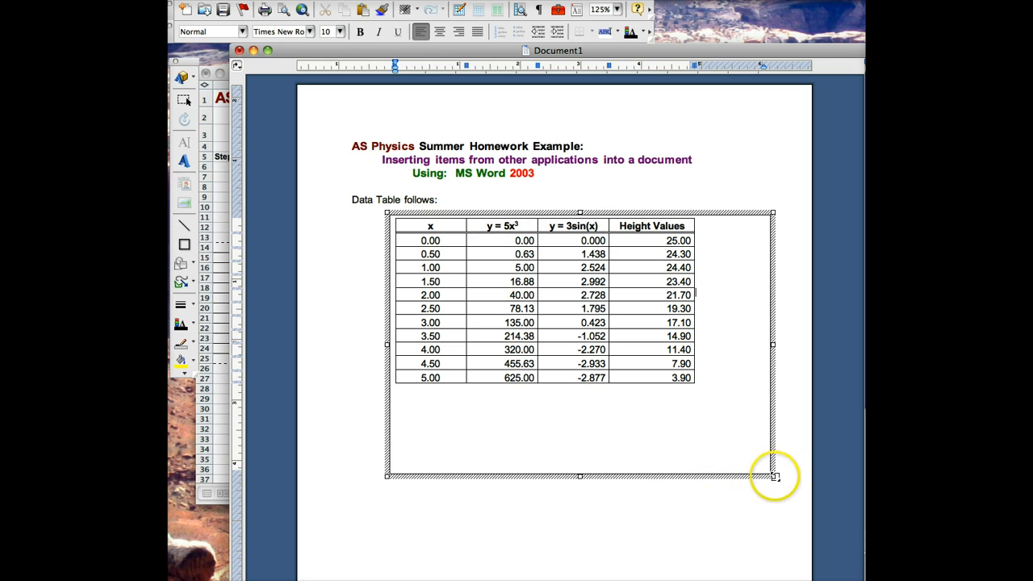
Shrink the text box to fit closely around the table and remove its outline
{"action": "left_click", "coordinate": [772, 476]}
{"action": "left_click_drag", "start_coordinate": [703, 396], "coordinate": [703, 394]}
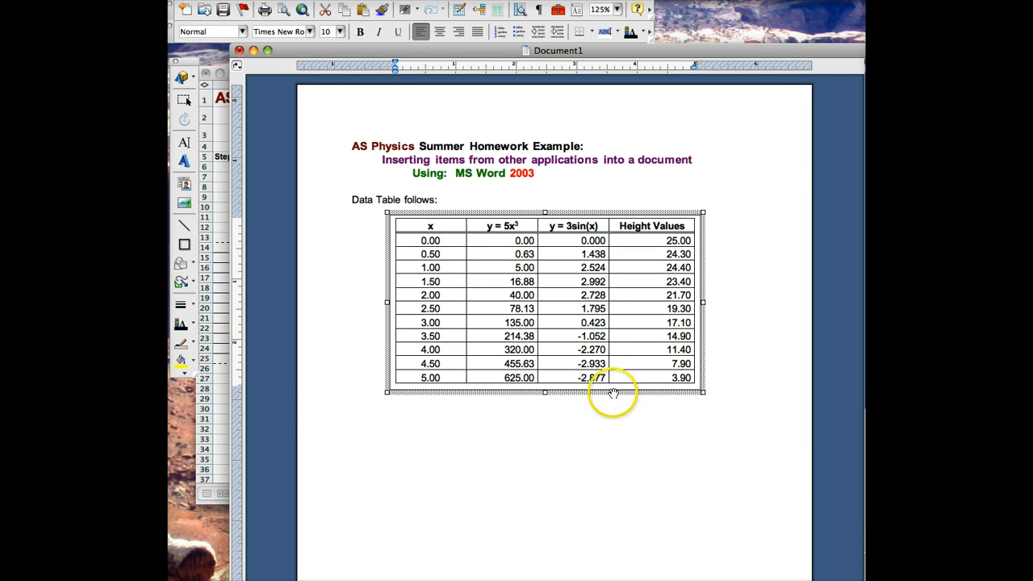
{"action": "left_click", "coordinate": [181, 347]}
{"action": "left_click", "coordinate": [422, 431]}
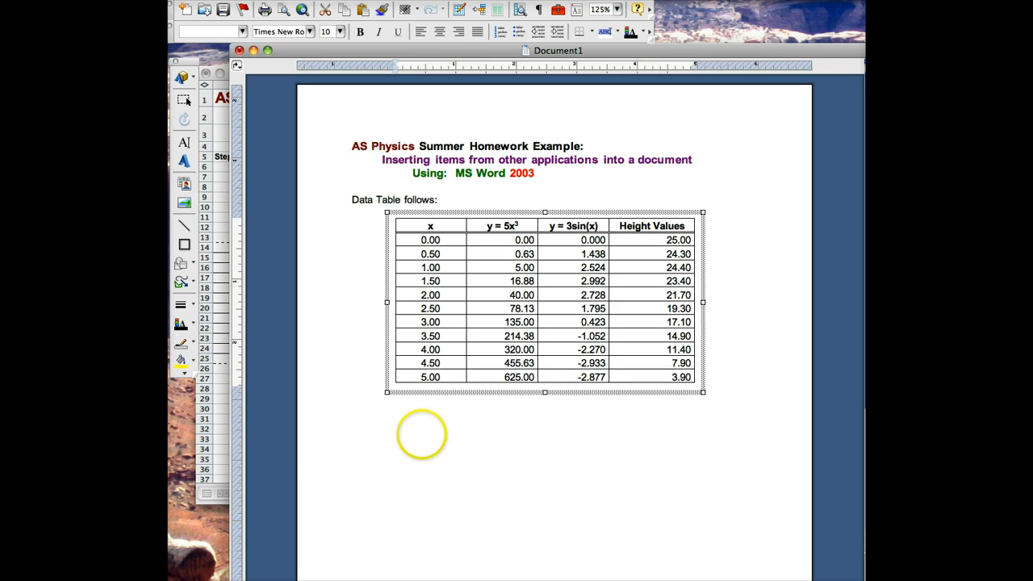
{"action": "left_click", "coordinate": [485, 447]}
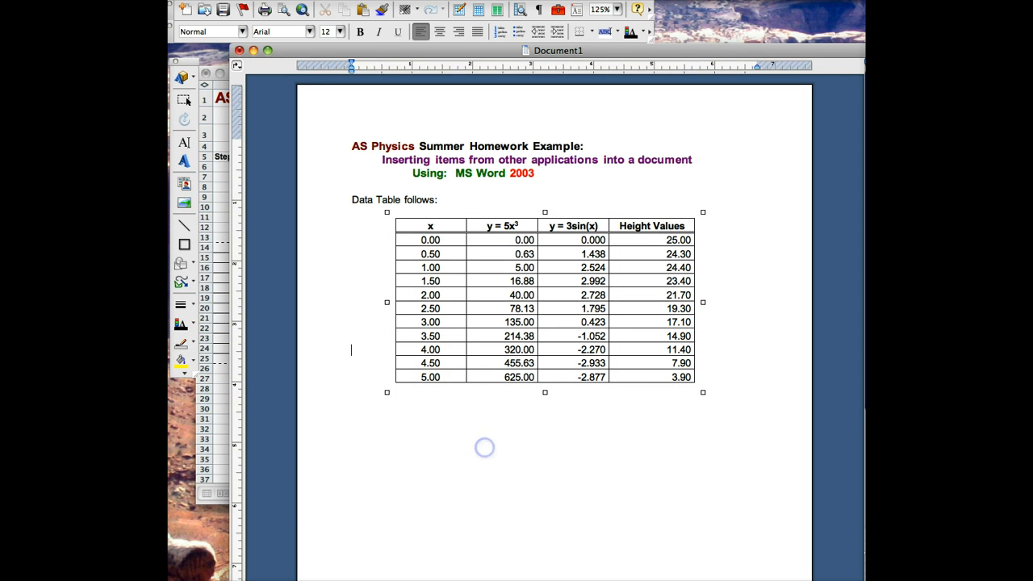
{"action": "left_click", "coordinate": [448, 199]}
{"action": "scroll", "coordinate": [447, 202], "scroll_direction": "down", "scroll_amount": 5}
{"action": "scroll", "coordinate": [447, 202], "scroll_direction": "up", "scroll_amount": 5}
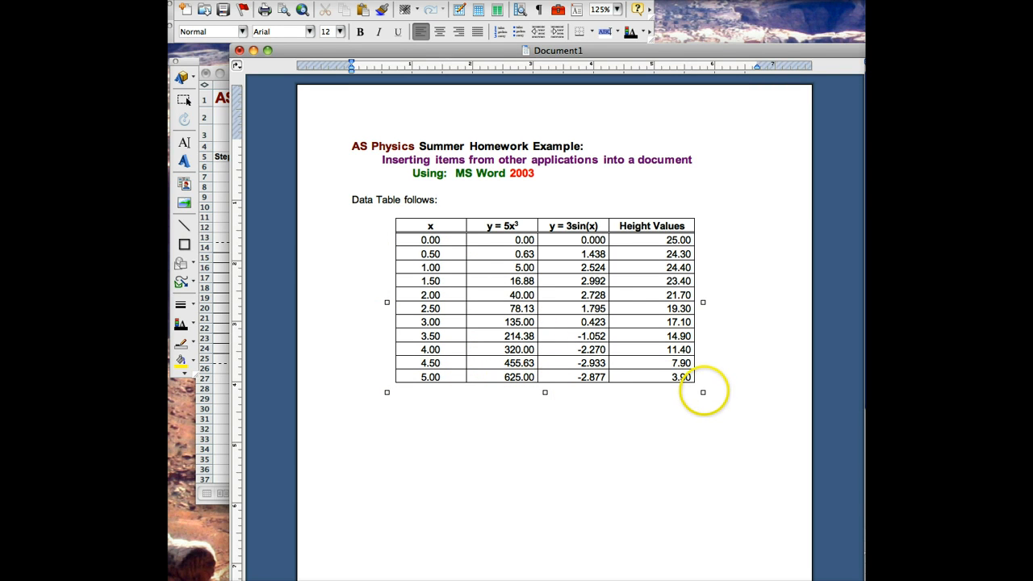
Enlarge the table's text box slightly and add the centered caption "Data Table # 1" below the table
{"action": "left_click_drag", "start_coordinate": [704, 391], "coordinate": [704, 391]}
{"action": "double_click", "coordinate": [678, 364]}
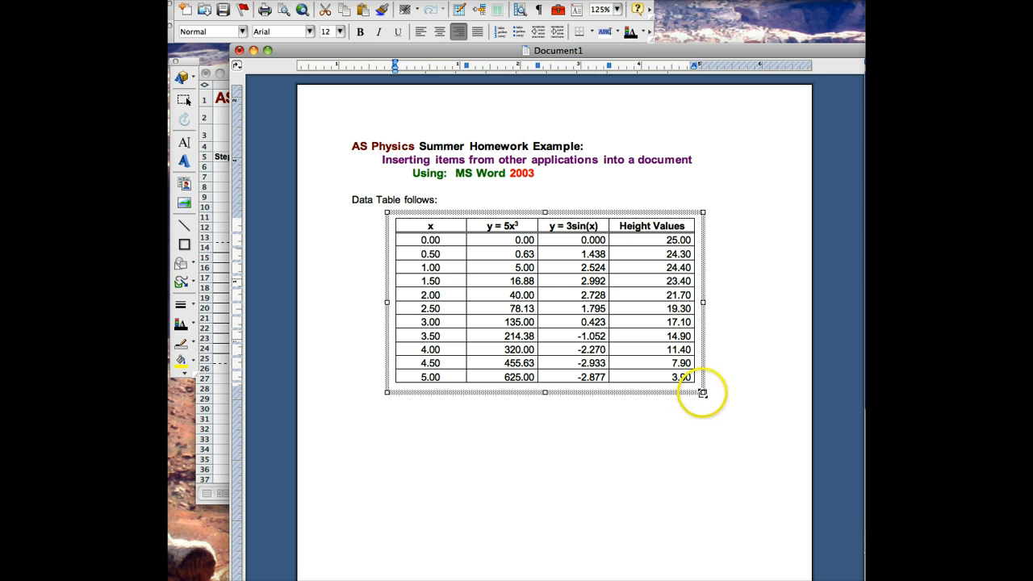
{"action": "left_click_drag", "start_coordinate": [704, 392], "coordinate": [725, 412]}
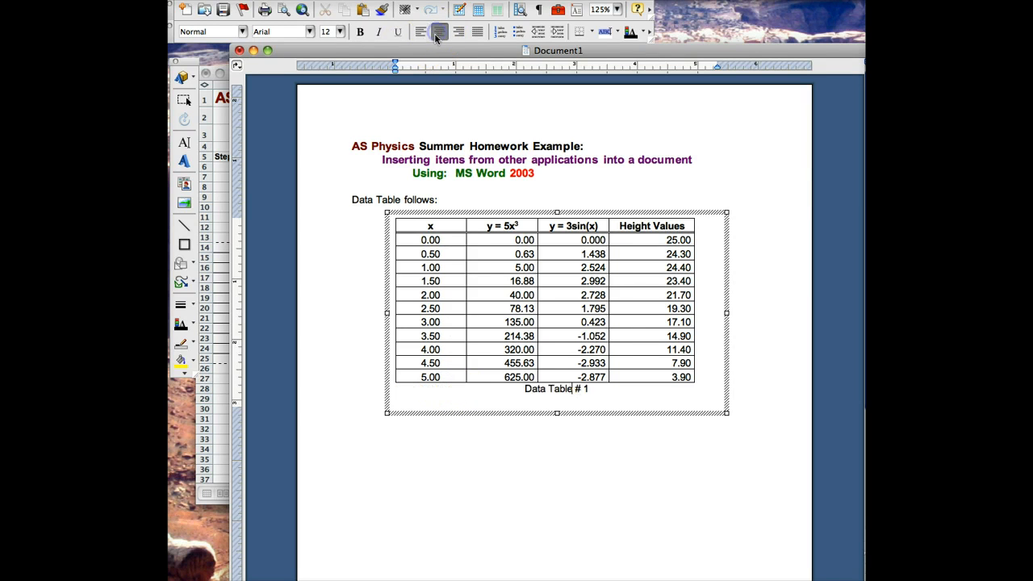
{"action": "left_click", "coordinate": [563, 443]}
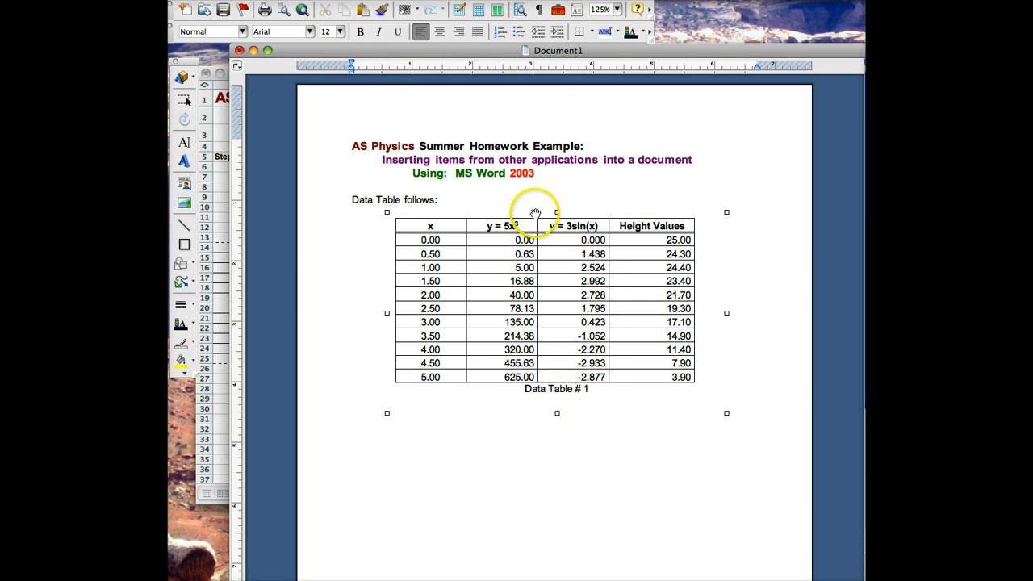
Draw a second text box below the first table's caption, slightly wider than the table
{"action": "scroll", "coordinate": [466, 473], "scroll_direction": "down", "scroll_amount": 5}
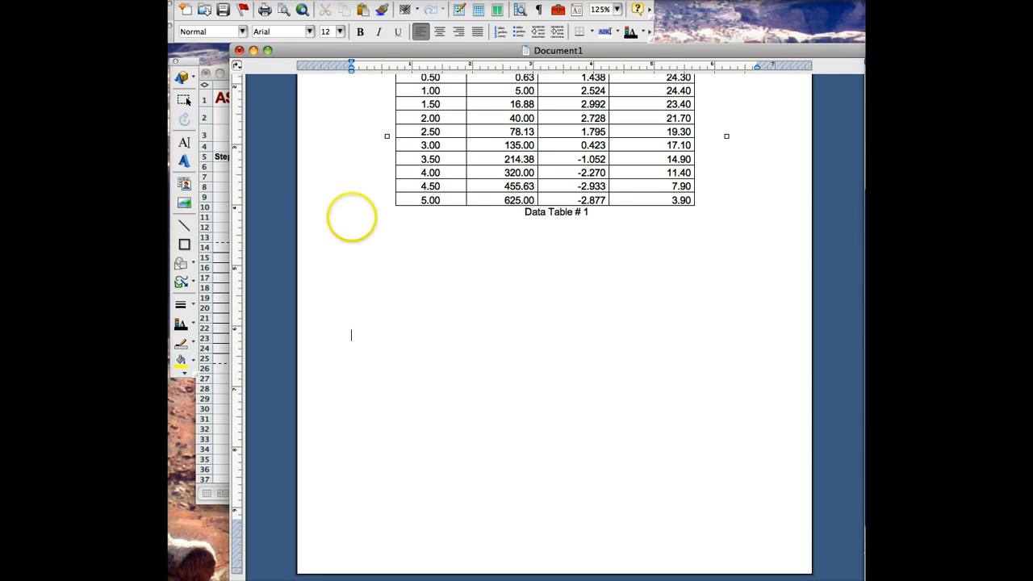
{"action": "left_click", "coordinate": [184, 142]}
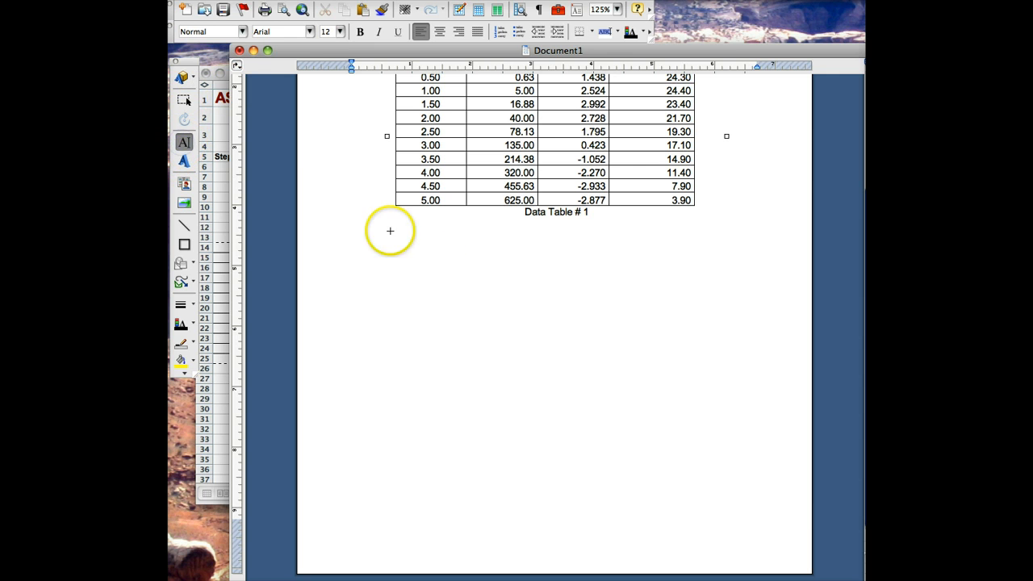
{"action": "left_click_drag", "start_coordinate": [378, 227], "coordinate": [747, 452]}
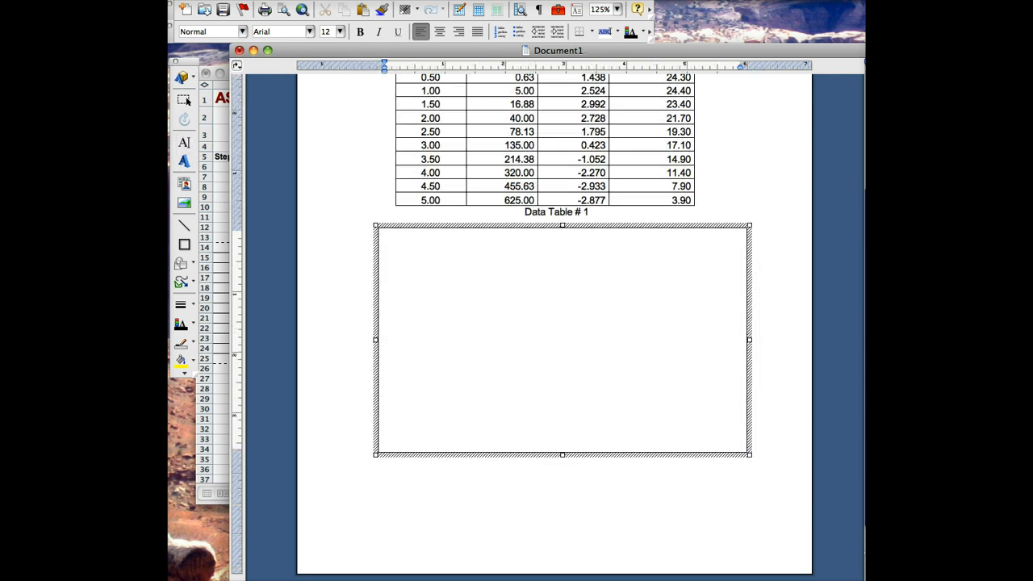
Enter the caption "Data Table # 1" in the new text box and paste the copied Excel table beneath it
{"action": "key", "text": "super+Tab"}
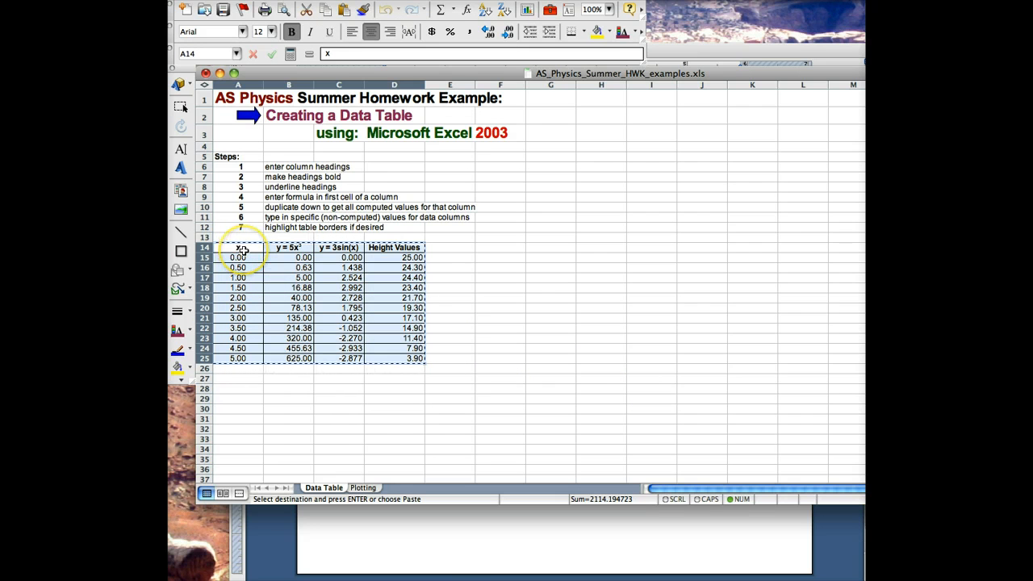
{"action": "left_click", "coordinate": [461, 546]}
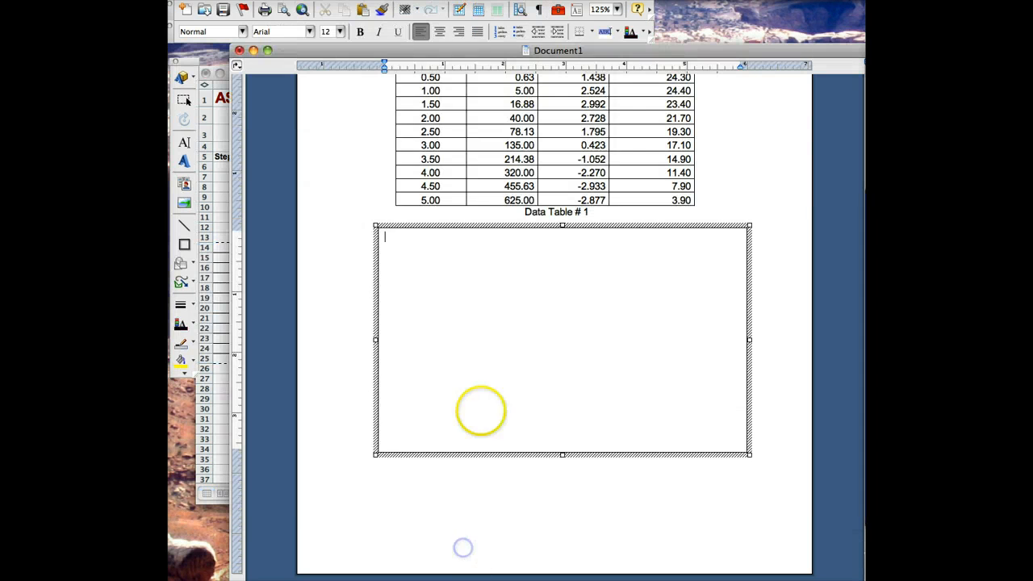
{"action": "left_click", "coordinate": [412, 253]}
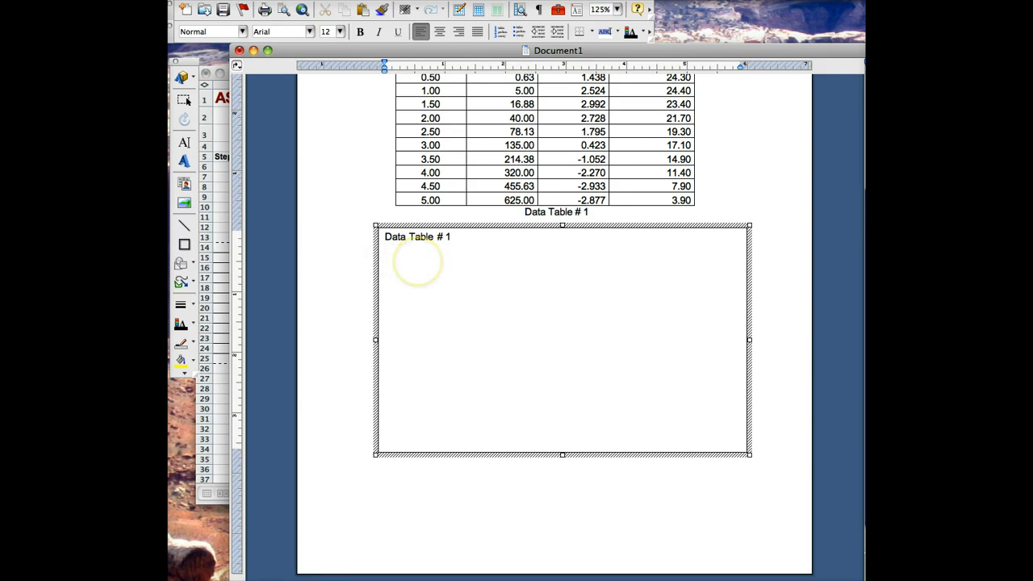
{"action": "type", "text": "x\ty = 5x³\ty = 3sin(x)\tHeight Values 0.00\t0.00\t0.000\t25.00 0.50\t0.63\t1.438\t24.30 1.00\t5.00\t2.524\t24.40 1.50\t16.88\t2.992\t23.40 2.00\t40.00\t2.728\t21.70 2.50\t78.13\t1.795\t19.30 3.00\t135.00\t0.423\t17.10 3.50\t214.38\t-1.052\t14.90 4.00\t320.00\t-2.270\t11.40 4.50\t455.63\t-2.933\t7.90 5.00\t625.00\t-2.877\t3.90"}
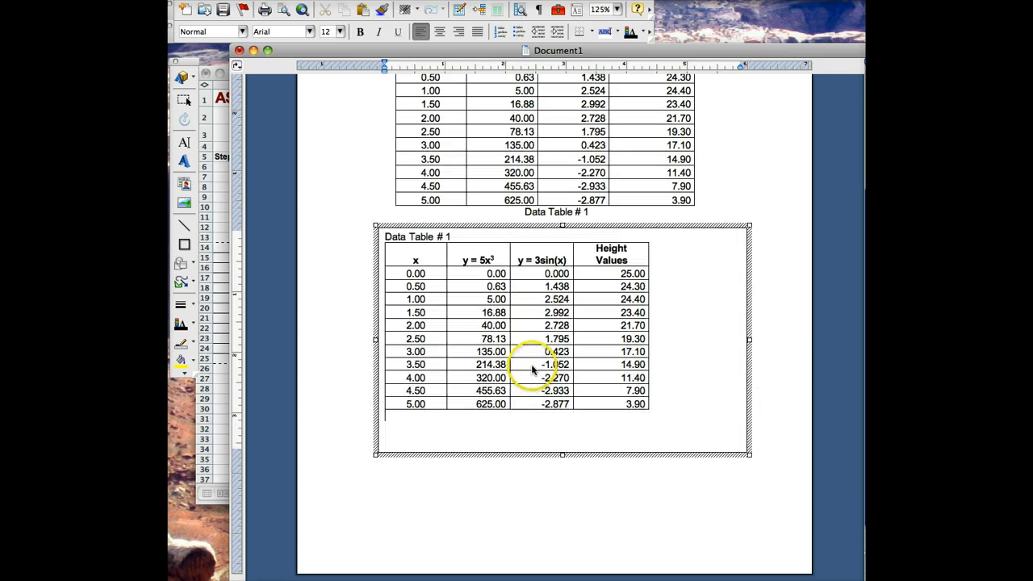
Widen the second table so the Height Values heading fits on one line, and center the caption above it
{"action": "left_click_drag", "start_coordinate": [650, 414], "coordinate": [715, 414]}
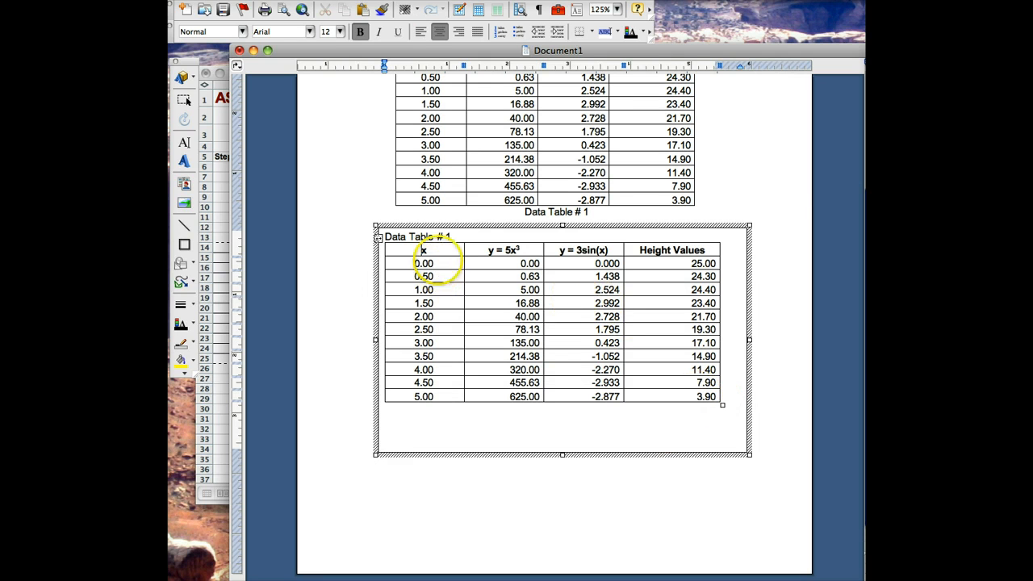
{"action": "left_click", "coordinate": [432, 236]}
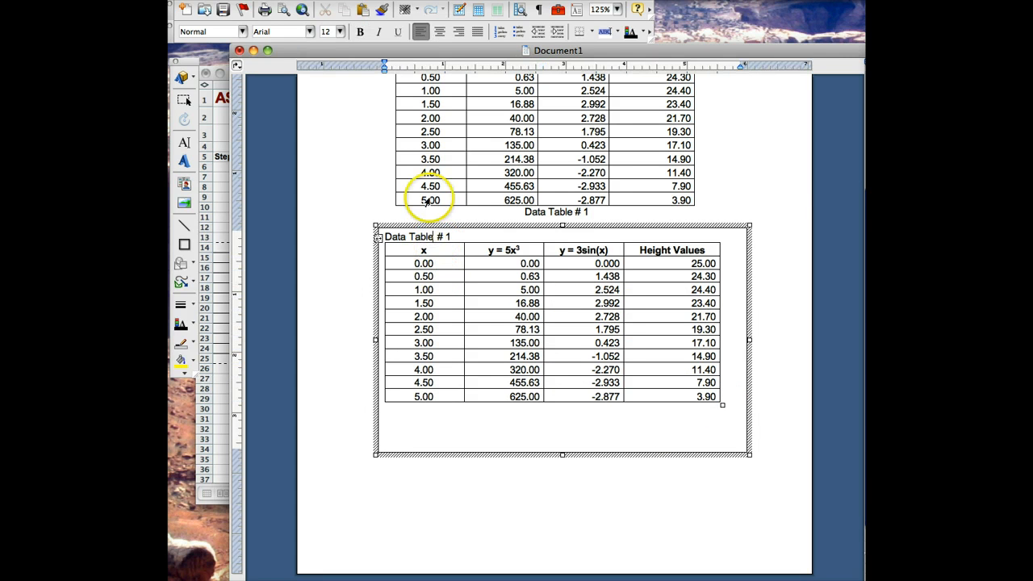
{"action": "left_click", "coordinate": [439, 31]}
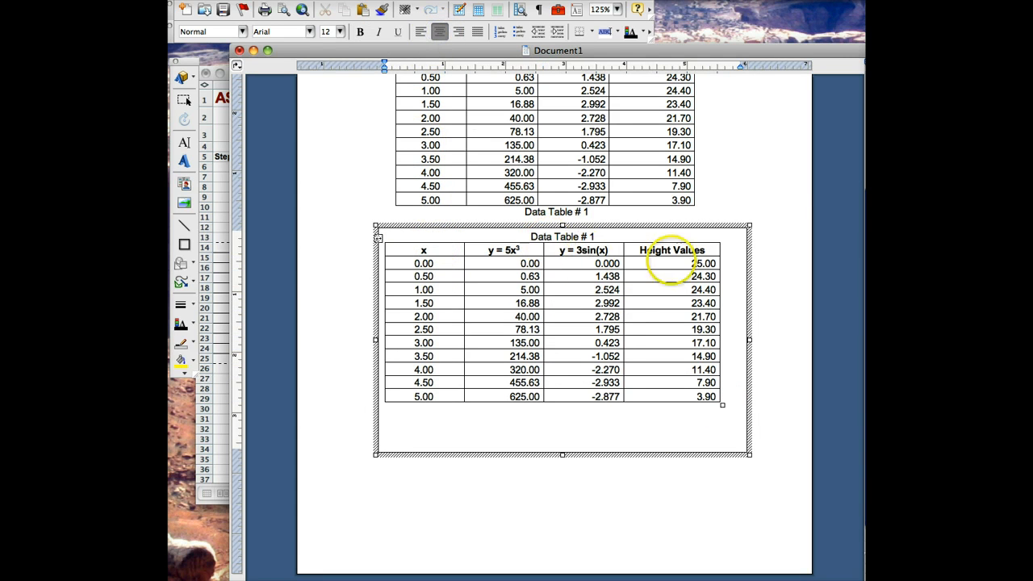
Apply a bottom border to the heading row of the second table
{"action": "left_click_drag", "start_coordinate": [715, 249], "coordinate": [459, 253]}
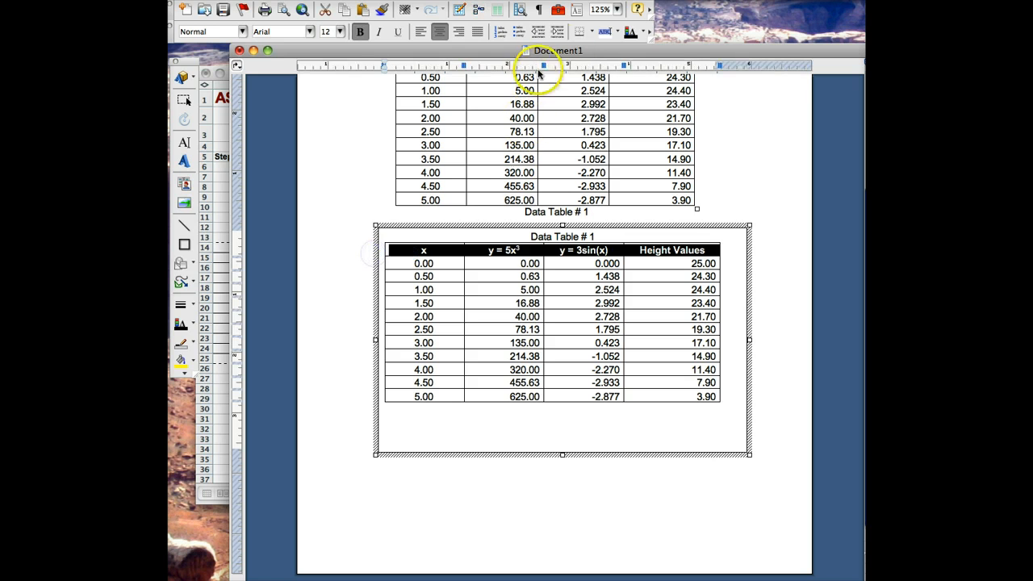
{"action": "left_click", "coordinate": [583, 36]}
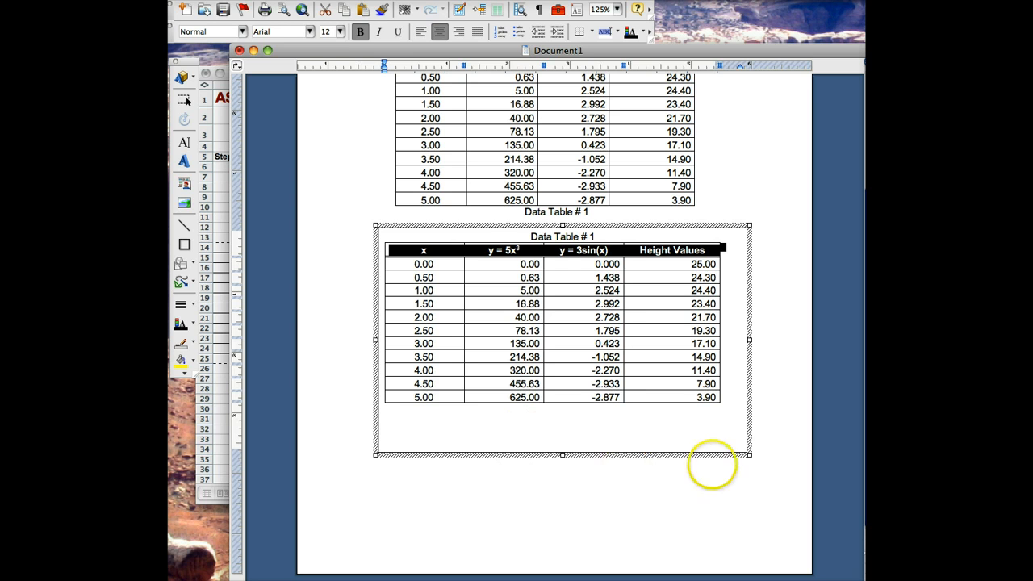
Shrink the second text box to fit around its table and caption, and remove its outline
{"action": "left_click_drag", "start_coordinate": [749, 455], "coordinate": [742, 413]}
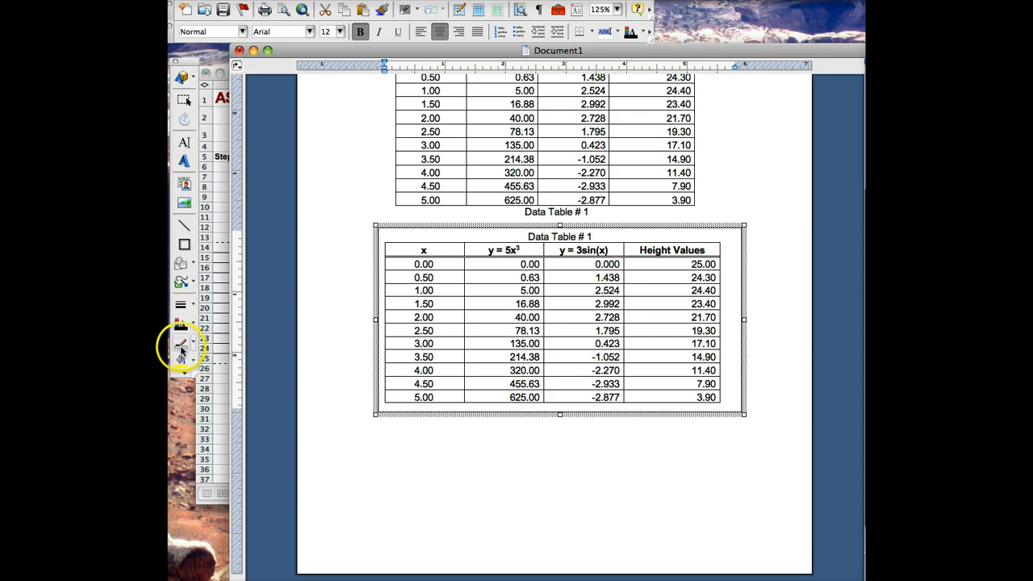
{"action": "left_click", "coordinate": [182, 348]}
{"action": "left_click", "coordinate": [399, 443]}
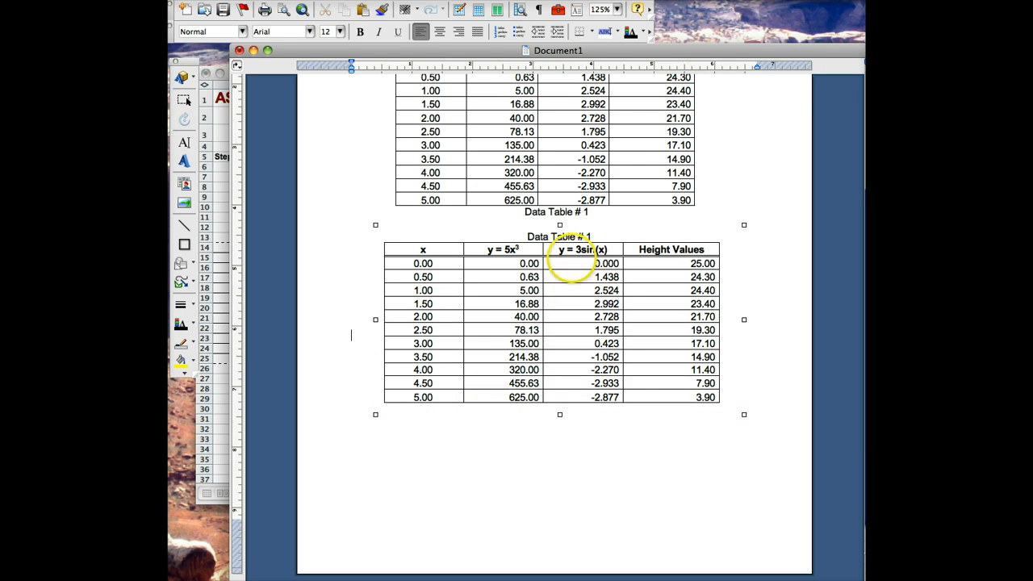
{"action": "scroll", "coordinate": [543, 371], "scroll_direction": "up", "scroll_amount": 3}
{"action": "scroll", "coordinate": [542, 372], "scroll_direction": "up", "scroll_amount": 3}
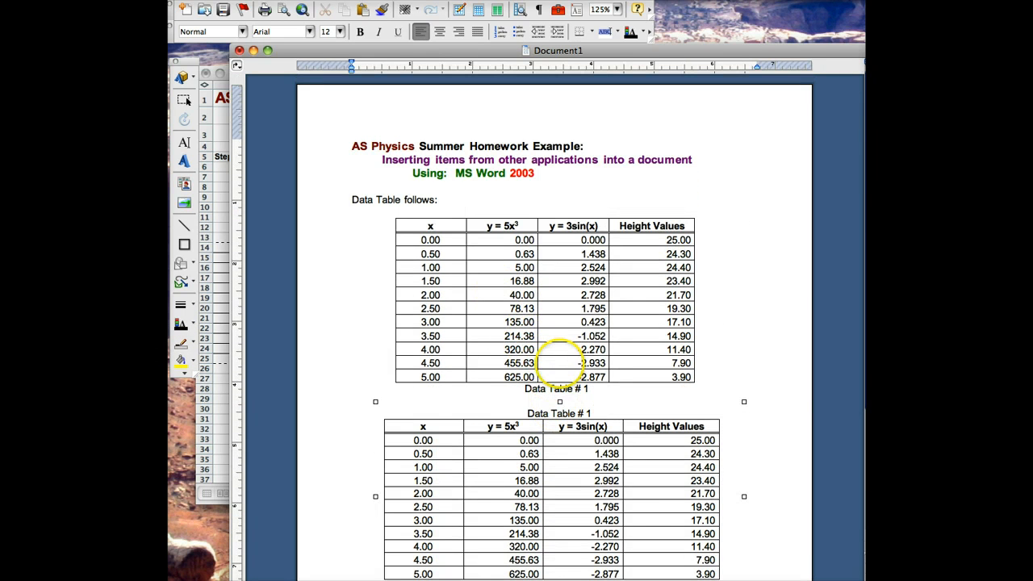
Delete the second text box with its table, and shorten the first text box to end just below its caption
{"action": "left_click", "coordinate": [432, 404]}
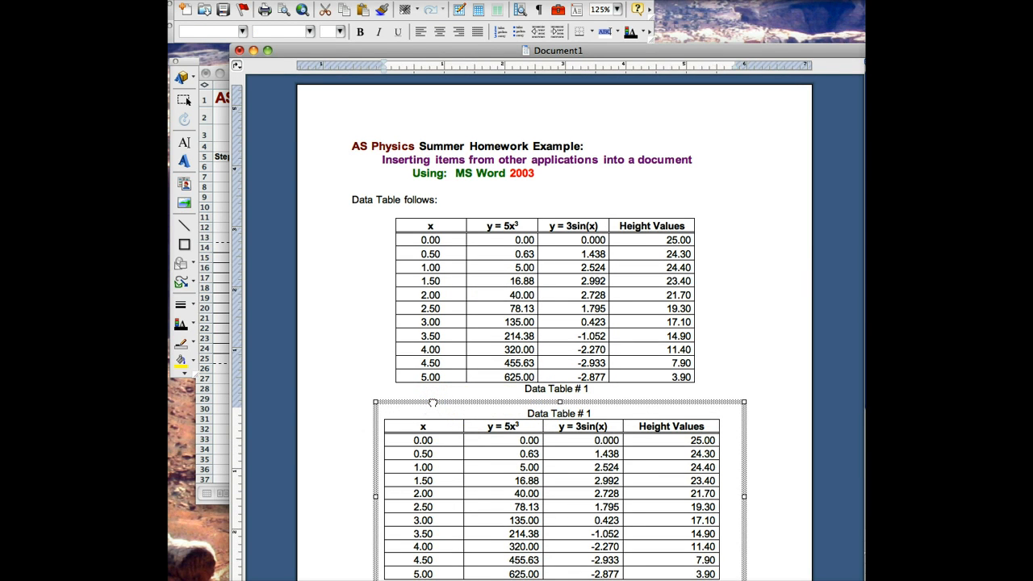
{"action": "key", "text": "Delete"}
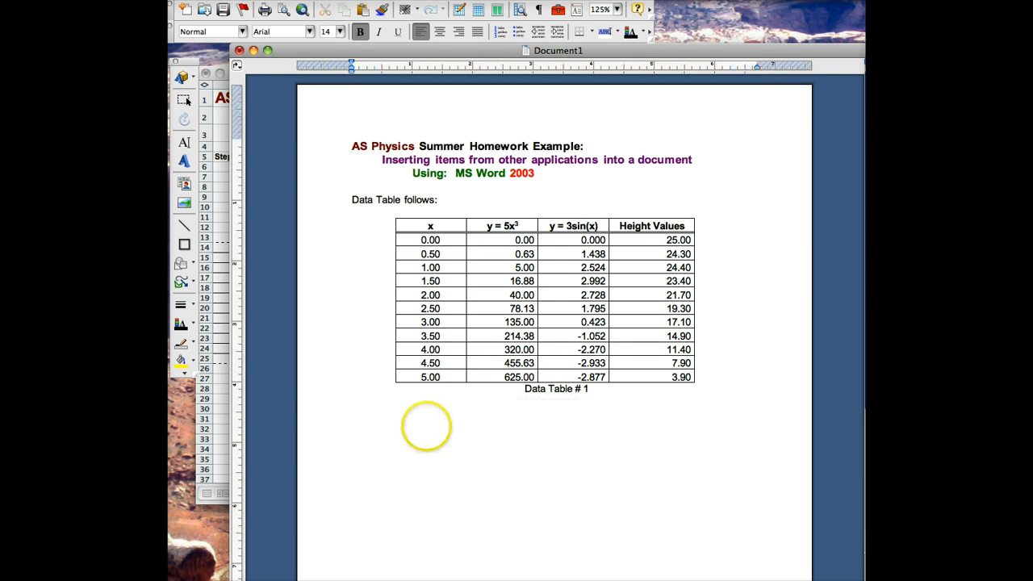
{"action": "left_click", "coordinate": [376, 414]}
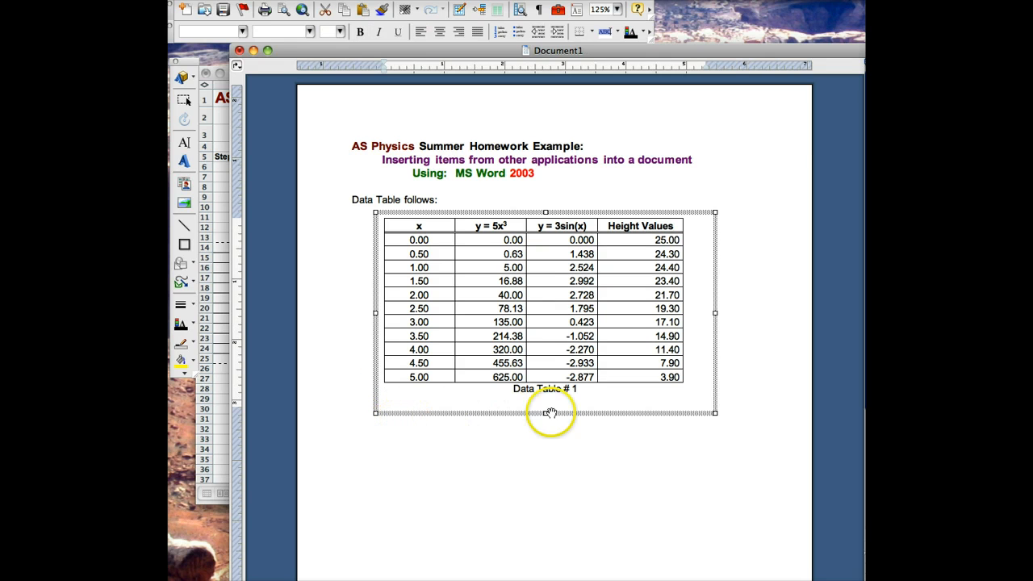
{"action": "left_click_drag", "start_coordinate": [546, 413], "coordinate": [546, 399]}
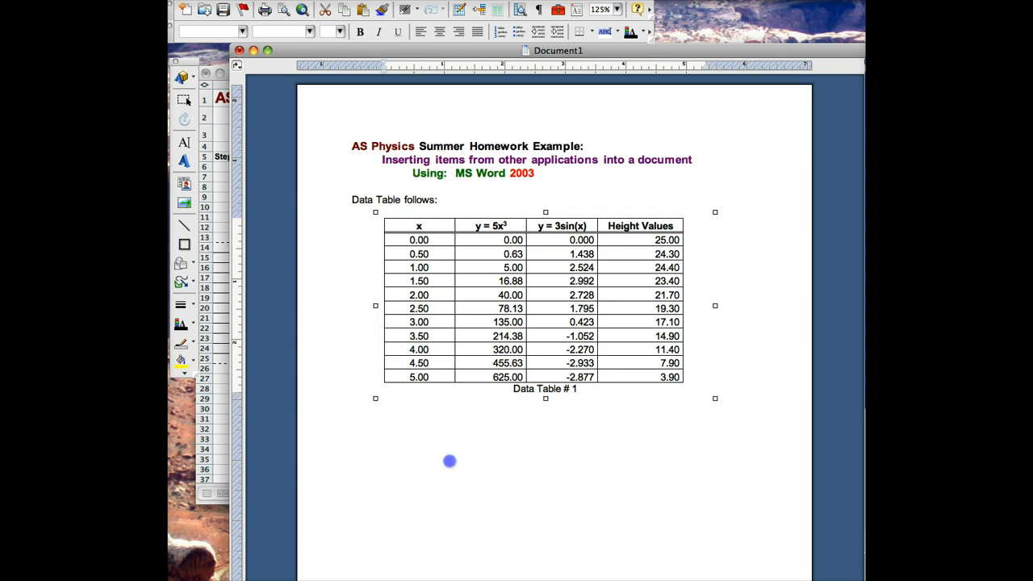
Enter the label "Graph:" below the data table and draw a text box about 6 inches wide beneath it
{"action": "left_click", "coordinate": [362, 422]}
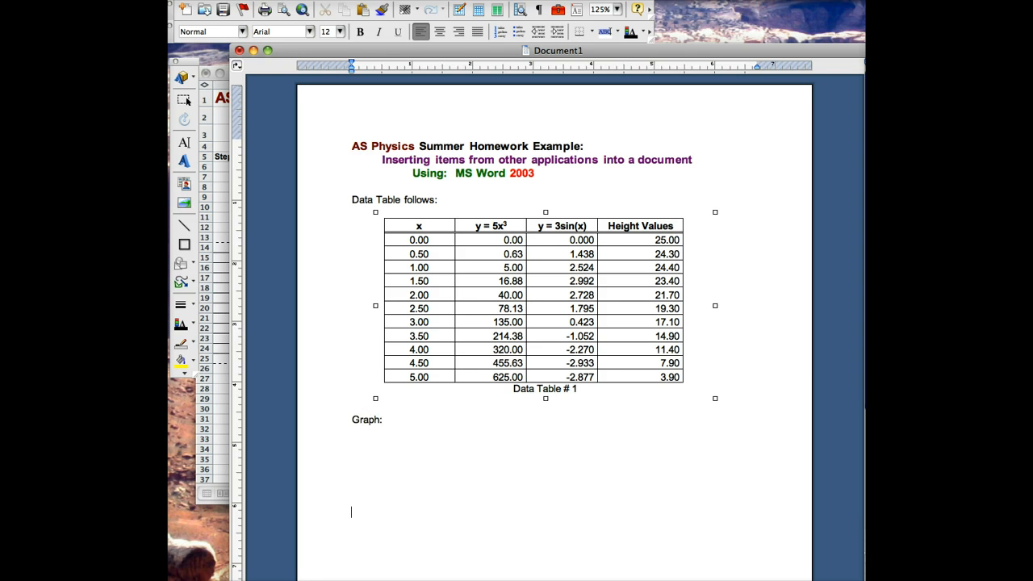
{"action": "left_click", "coordinate": [184, 143]}
{"action": "left_click_drag", "start_coordinate": [377, 434], "coordinate": [737, 521]}
{"action": "left_click_drag", "start_coordinate": [735, 519], "coordinate": [735, 519]}
Switch to the Excel workbook, move the chart on the Plotting sheet fully into view, and copy it
{"action": "key", "text": "super+Tab"}
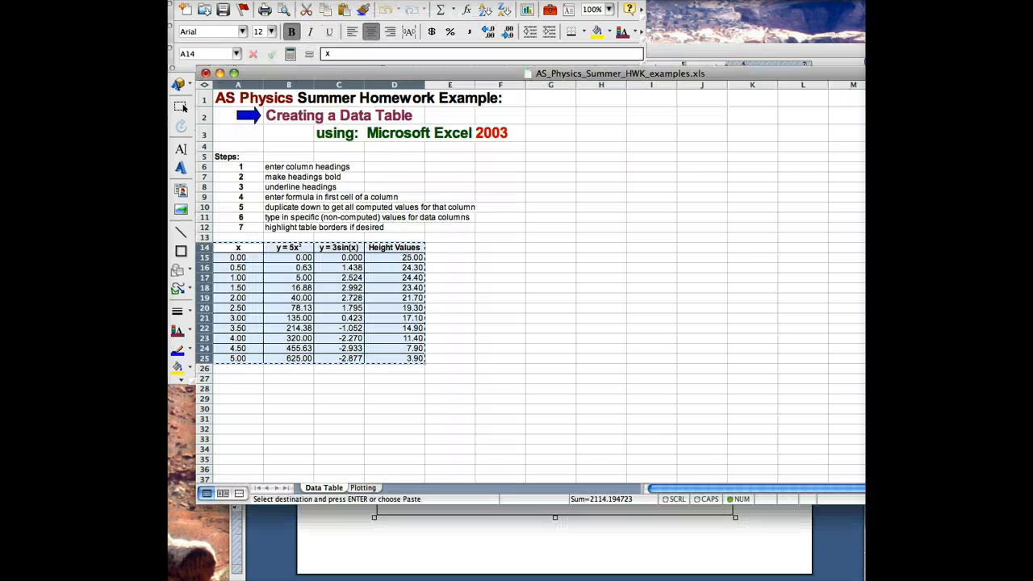
{"action": "left_click", "coordinate": [363, 488]}
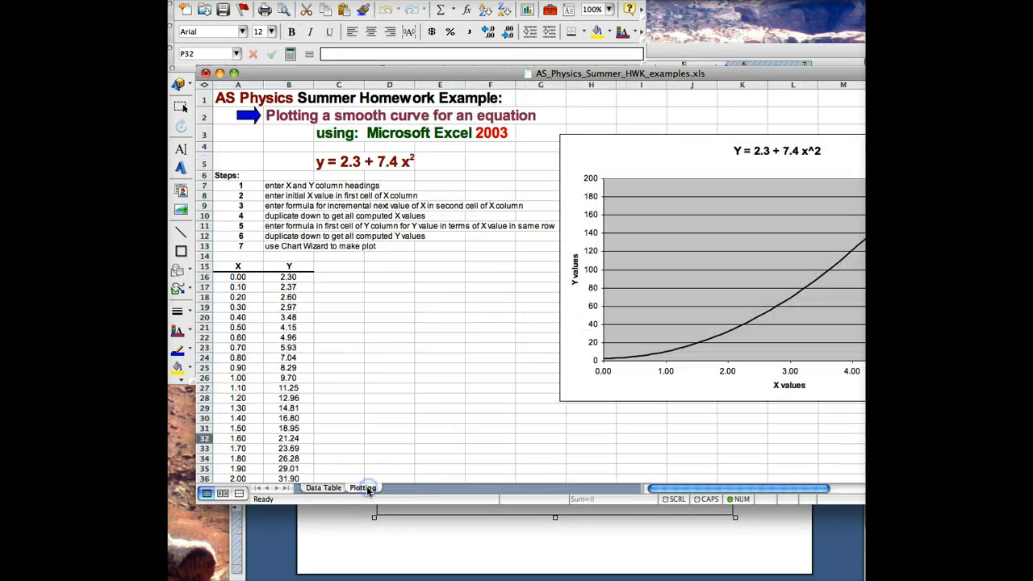
{"action": "left_click_drag", "start_coordinate": [594, 401], "coordinate": [399, 436]}
{"action": "left_click", "coordinate": [449, 409]}
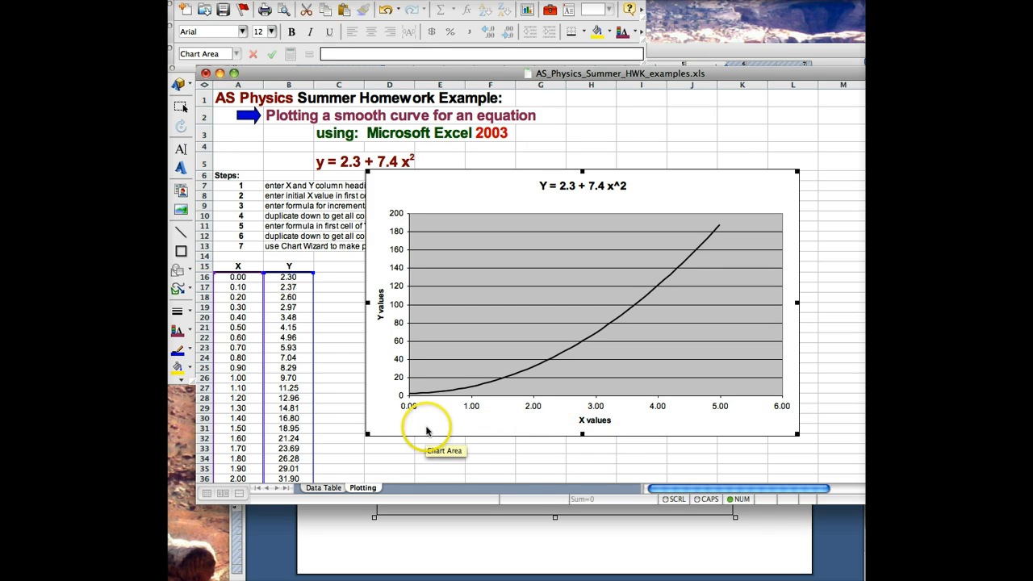
{"action": "left_click", "coordinate": [233, 0]}
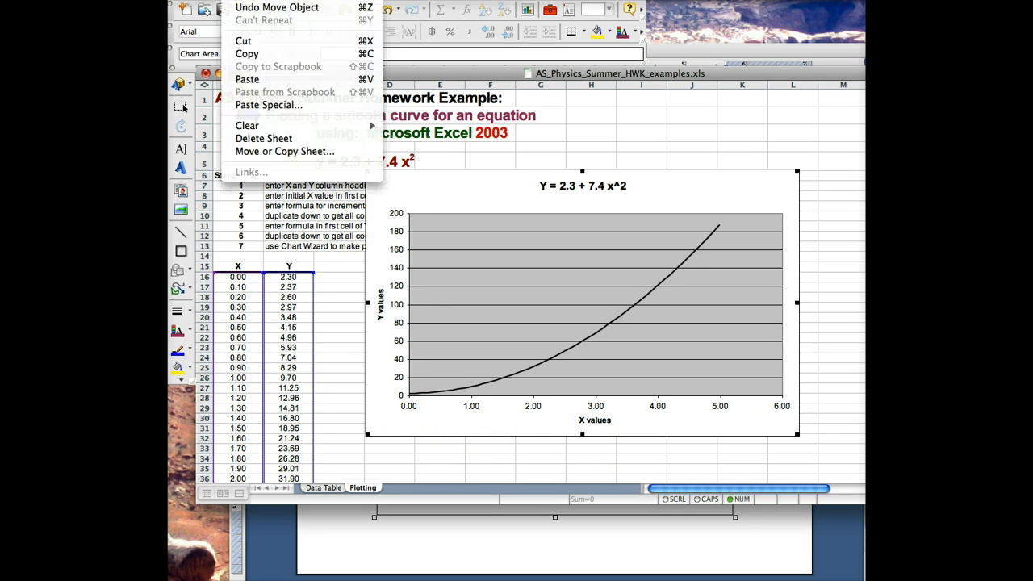
{"action": "left_click", "coordinate": [248, 54]}
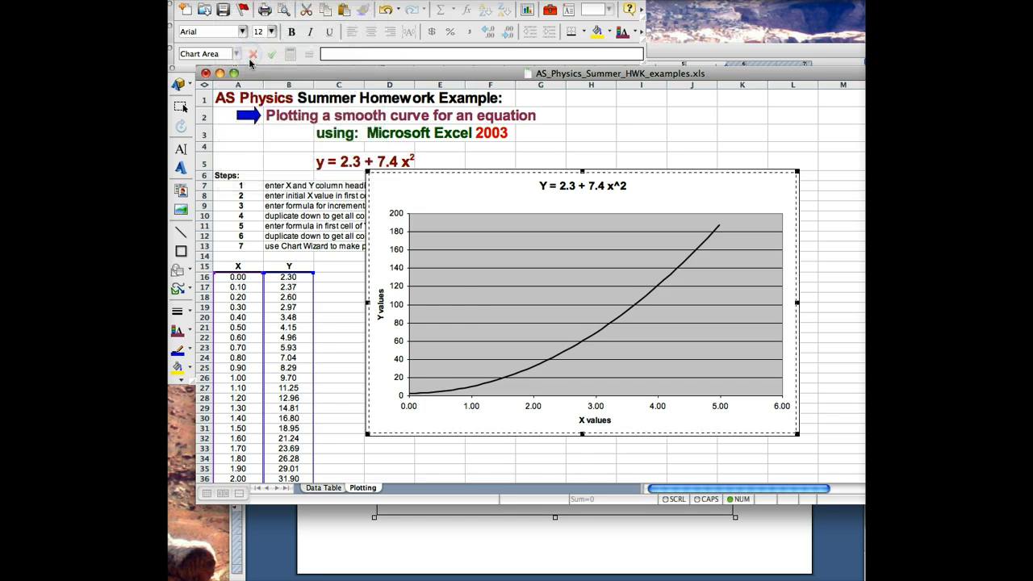
Return to the Word document and paste the copied chart into the empty text box under "Graph:"
{"action": "left_click", "coordinate": [504, 526]}
{"action": "left_click", "coordinate": [454, 348]}
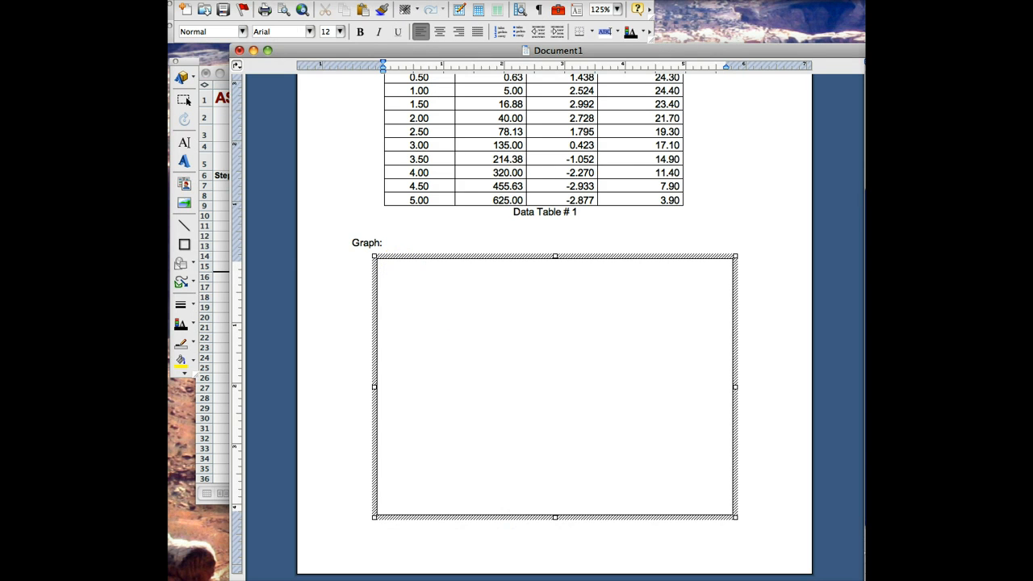
{"action": "left_click", "coordinate": [234, 1]}
{"action": "left_click", "coordinate": [248, 67]}
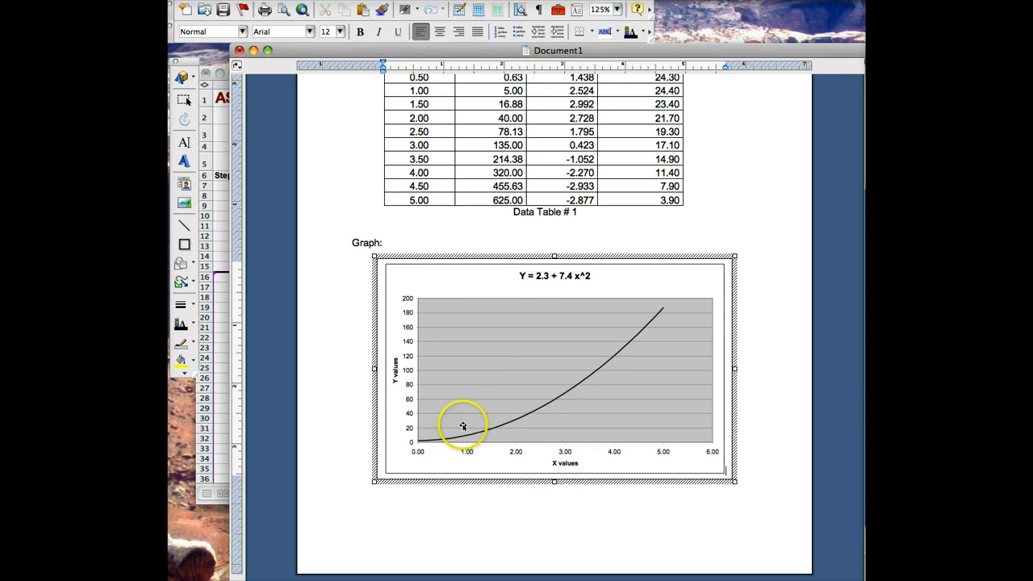
Remove the outline from the text box that holds the chart
{"action": "left_click", "coordinate": [440, 255]}
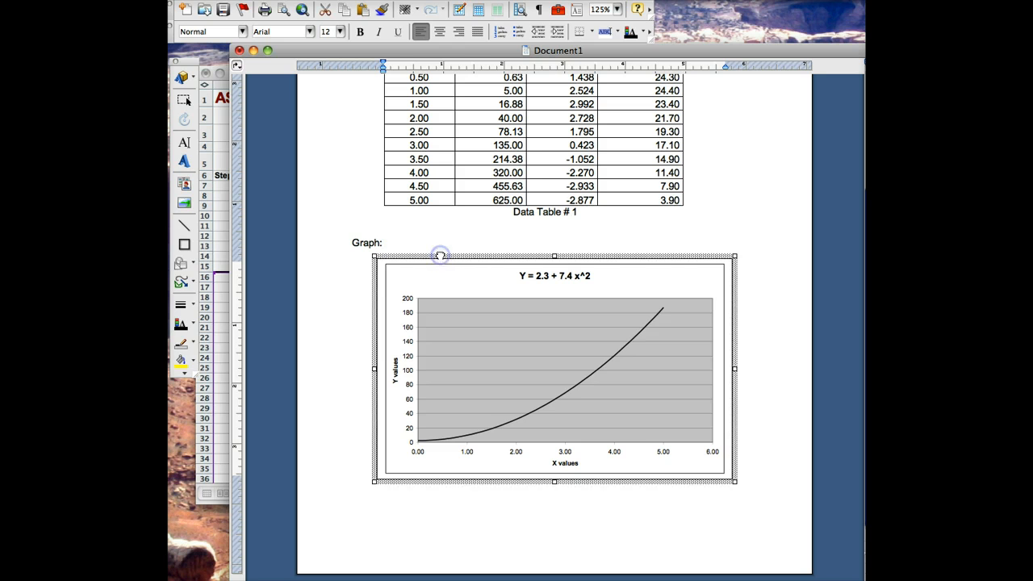
{"action": "left_click", "coordinate": [182, 348]}
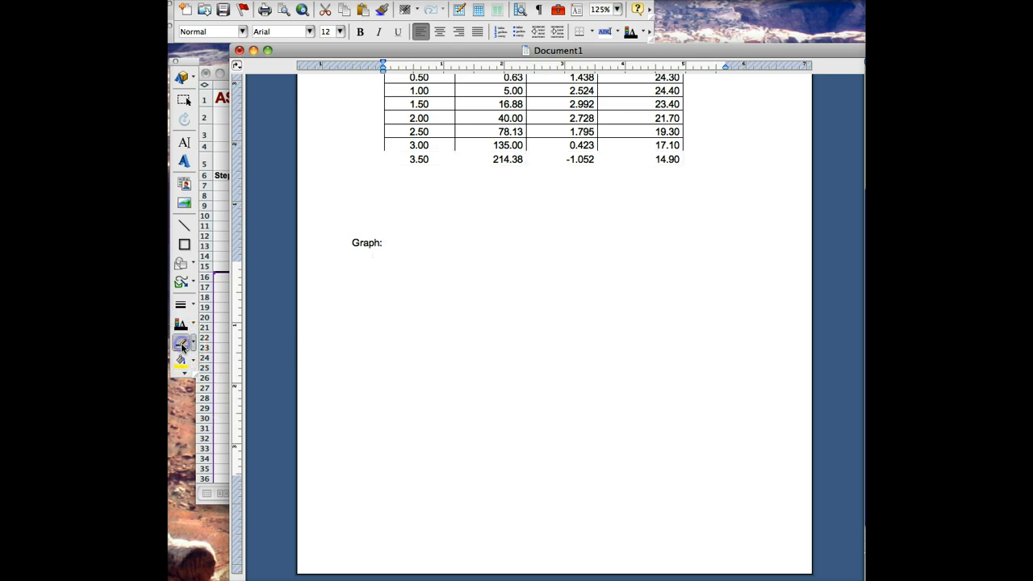
{"action": "left_click", "coordinate": [406, 515]}
Resize the pasted chart proportionally from its corner to about 5 inches wide, and deselect it
{"action": "scroll", "coordinate": [554, 322], "scroll_direction": "up", "scroll_amount": 5}
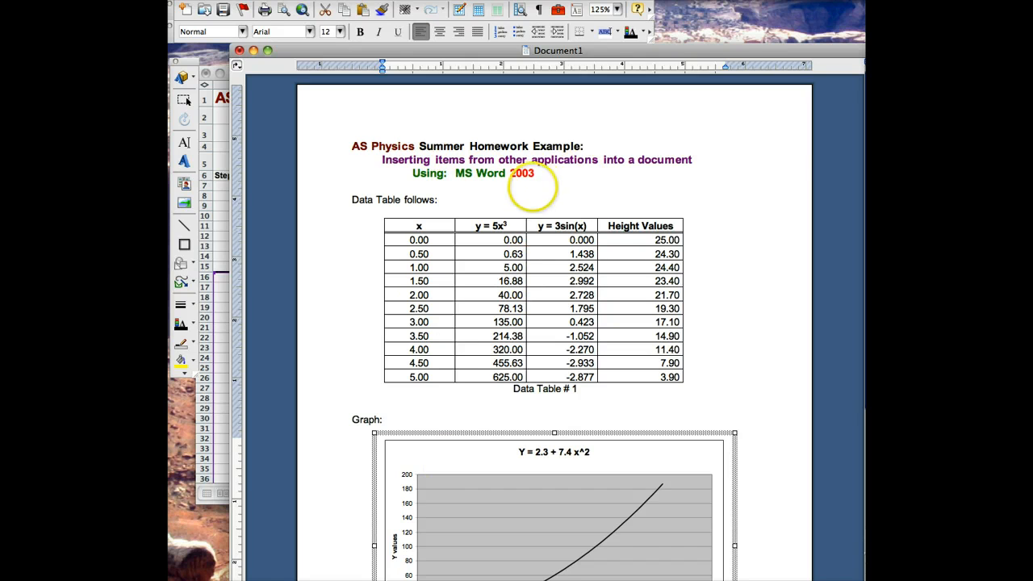
{"action": "scroll", "coordinate": [444, 418], "scroll_direction": "down", "scroll_amount": 5}
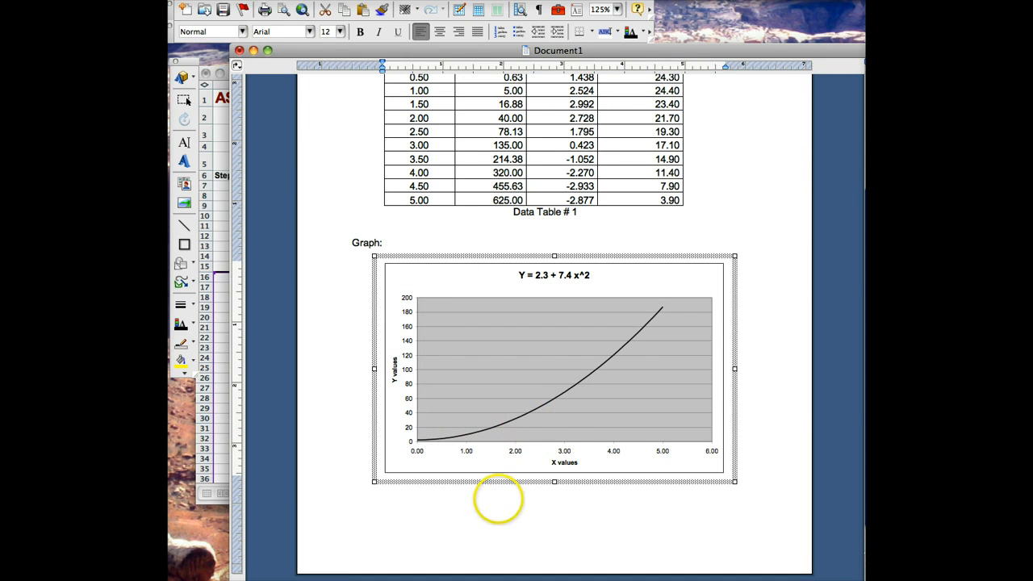
{"action": "left_click", "coordinate": [710, 472]}
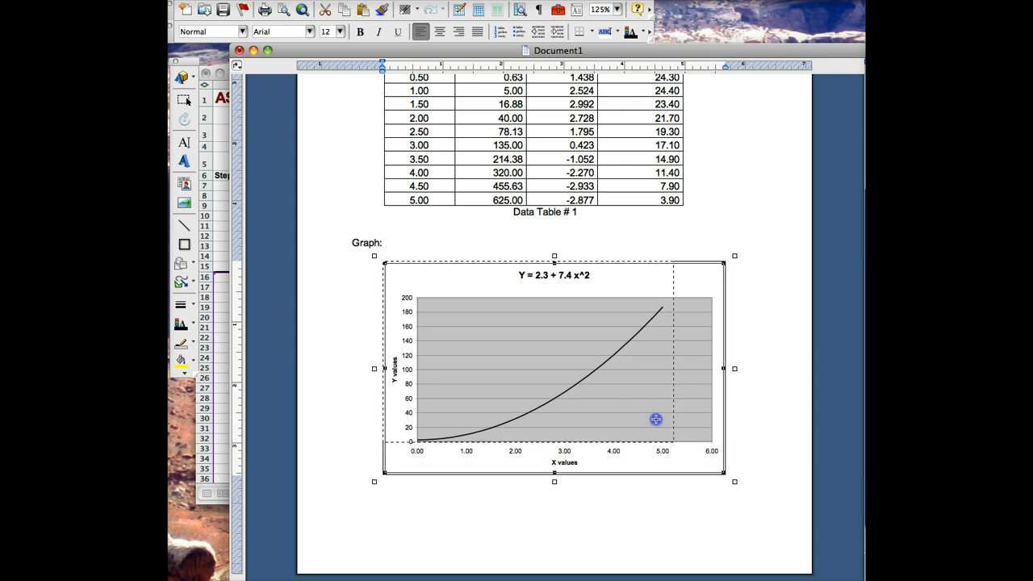
{"action": "left_click_drag", "start_coordinate": [619, 401], "coordinate": [620, 407]}
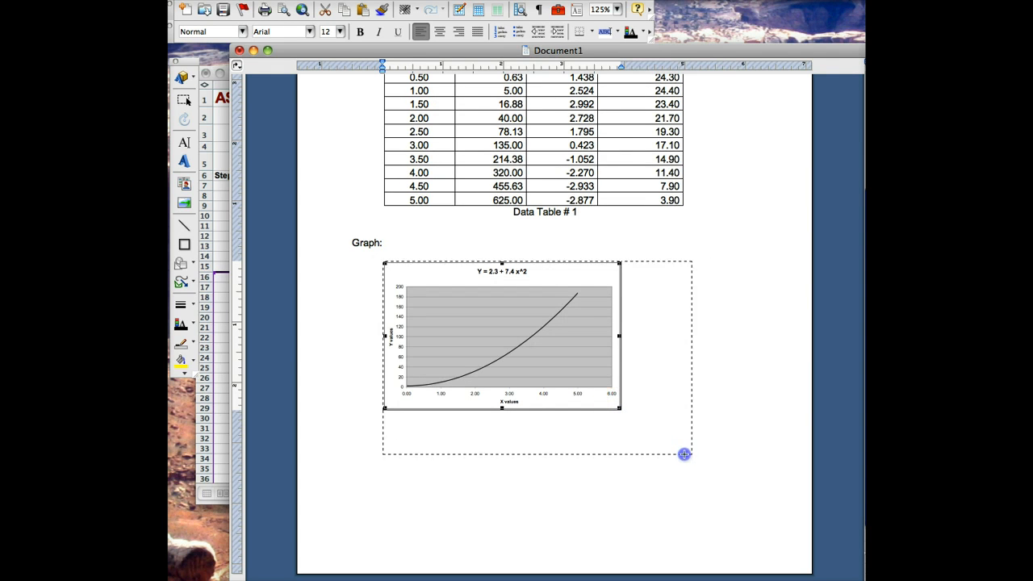
{"action": "left_click_drag", "start_coordinate": [685, 454], "coordinate": [684, 453]}
{"action": "left_click", "coordinate": [613, 535]}
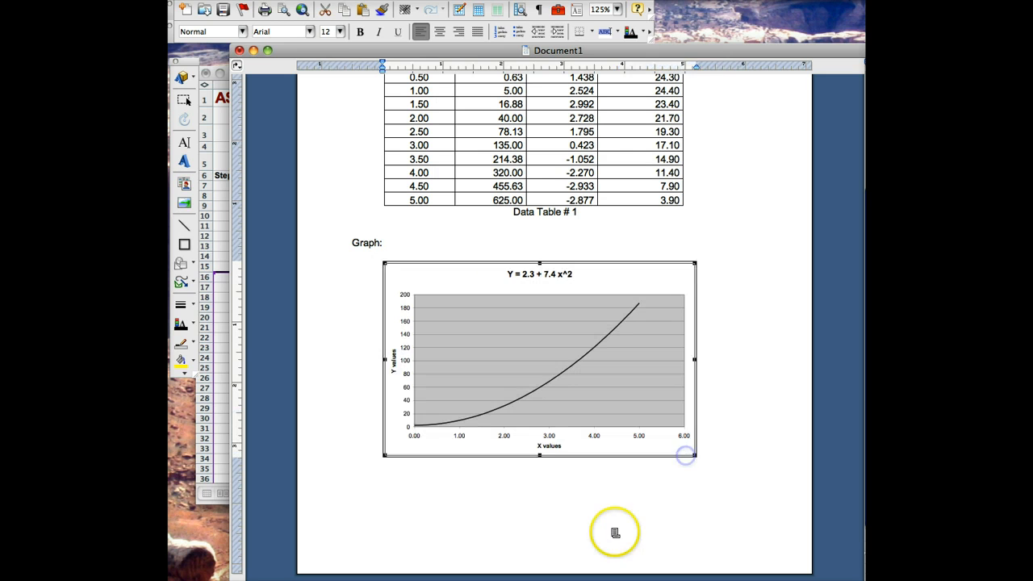
{"action": "left_click", "coordinate": [563, 520]}
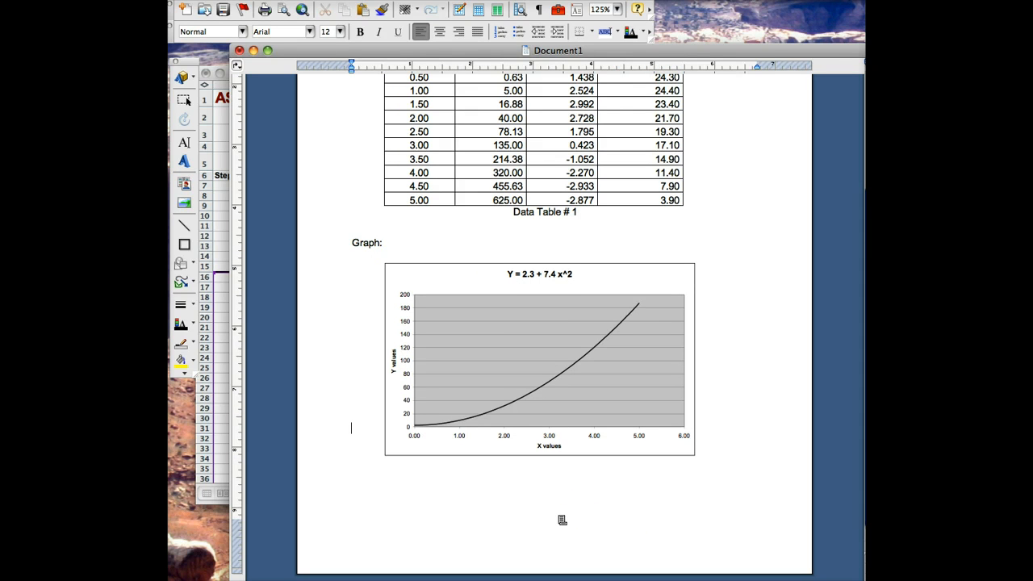
Delete the text box containing the chart and change the "Graph:" label to "Picture:"
{"action": "scroll", "coordinate": [563, 521], "scroll_direction": "up", "scroll_amount": 5}
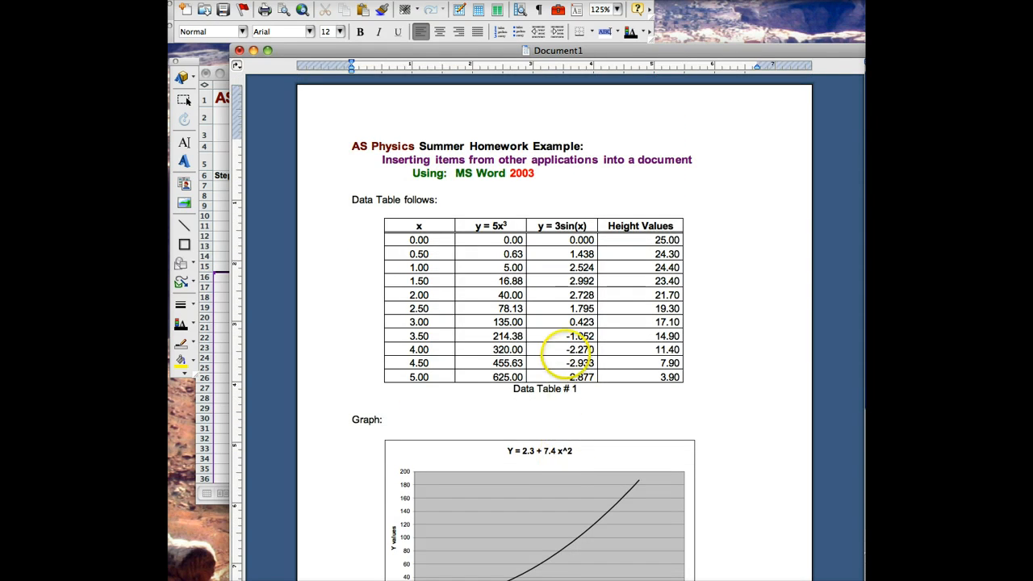
{"action": "left_click", "coordinate": [552, 432]}
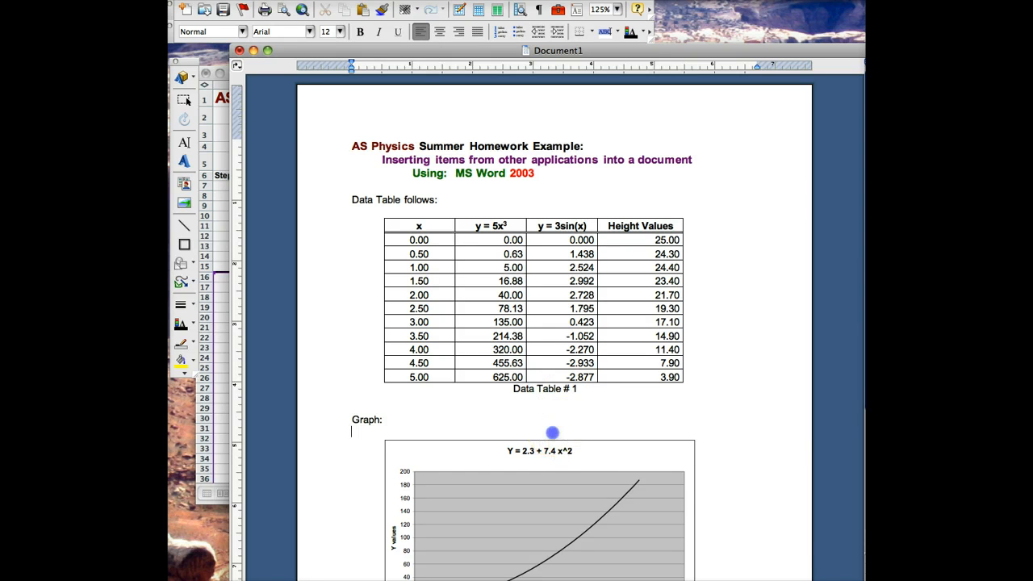
{"action": "left_click", "coordinate": [548, 441]}
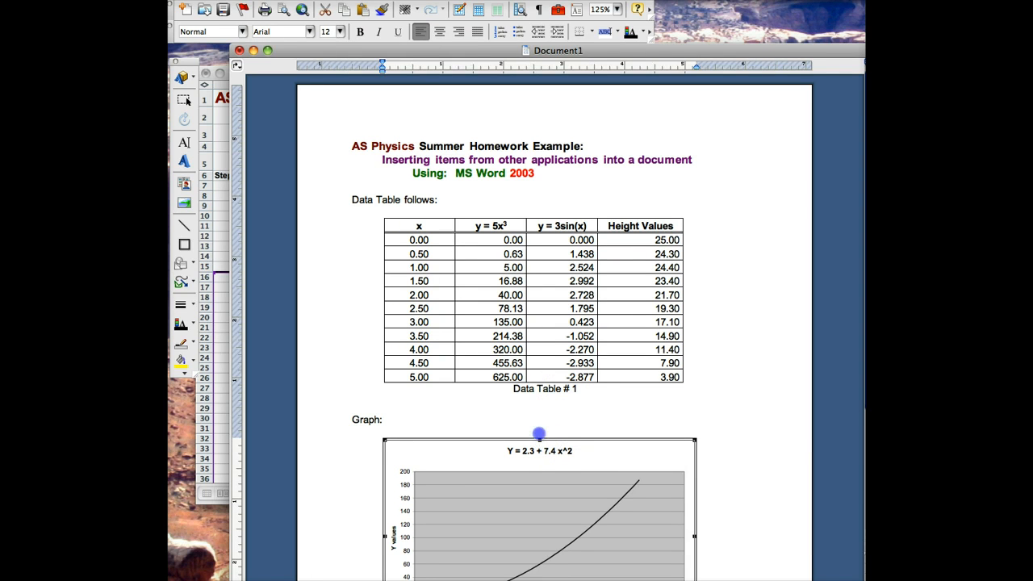
{"action": "left_click", "coordinate": [539, 433]}
{"action": "left_click", "coordinate": [525, 435]}
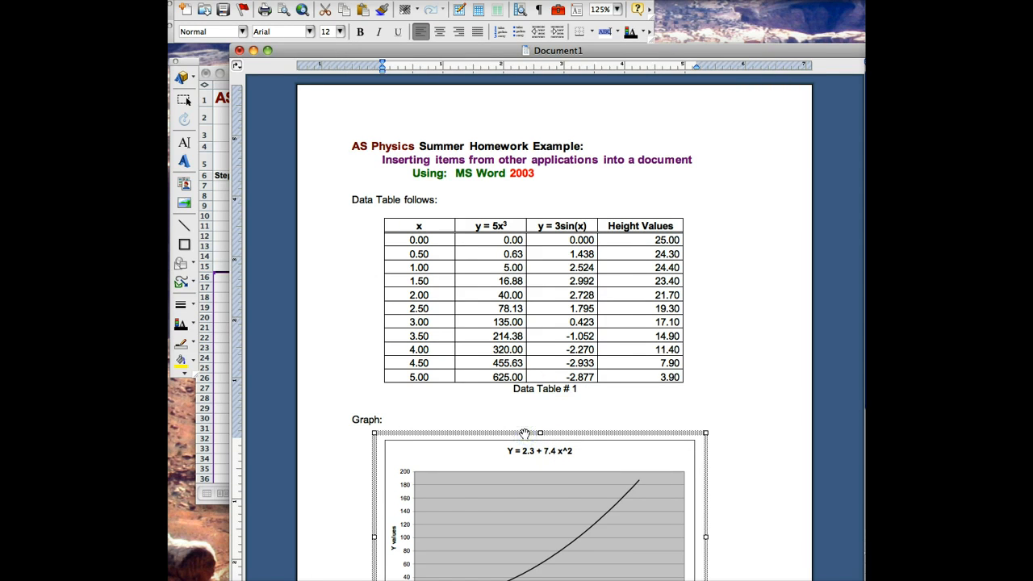
{"action": "key", "text": "BackSpace"}
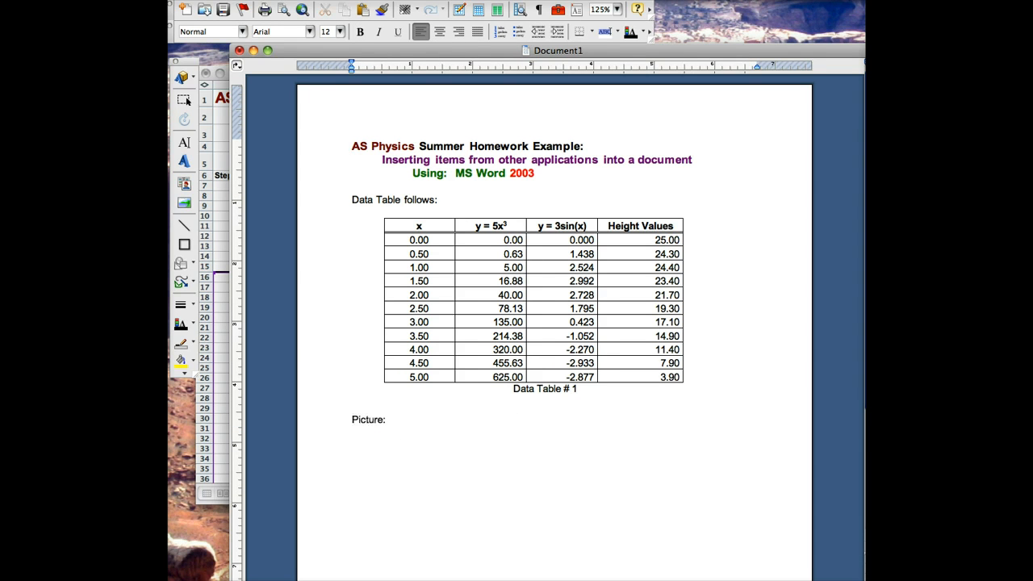
Draw a text box about 4.4 inches wide and 2.2 inches high beside the "Picture:" label
{"action": "left_click", "coordinate": [397, 435]}
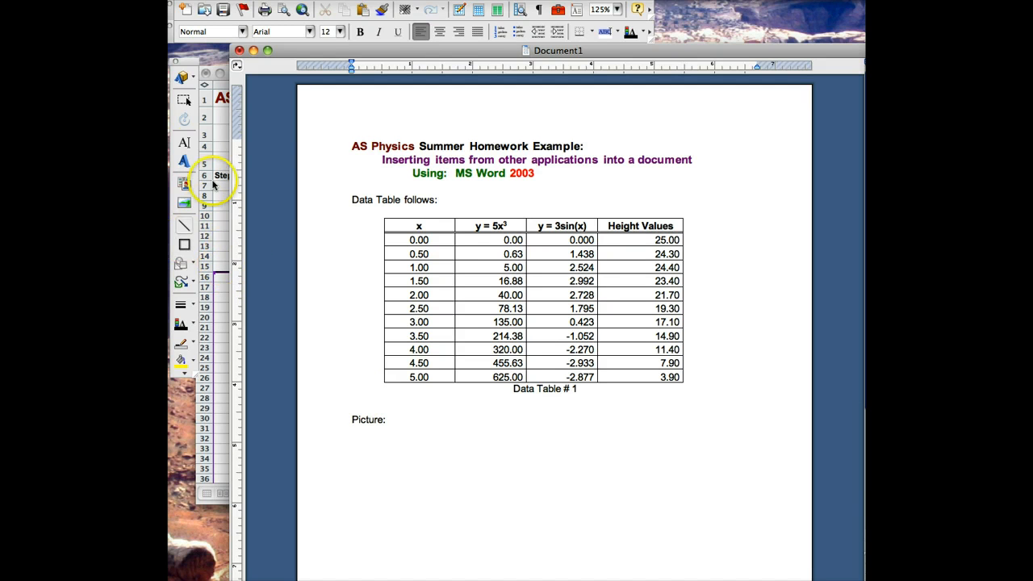
{"action": "left_click", "coordinate": [184, 142]}
{"action": "left_click", "coordinate": [428, 423]}
{"action": "left_click_drag", "start_coordinate": [429, 423], "coordinate": [691, 557]}
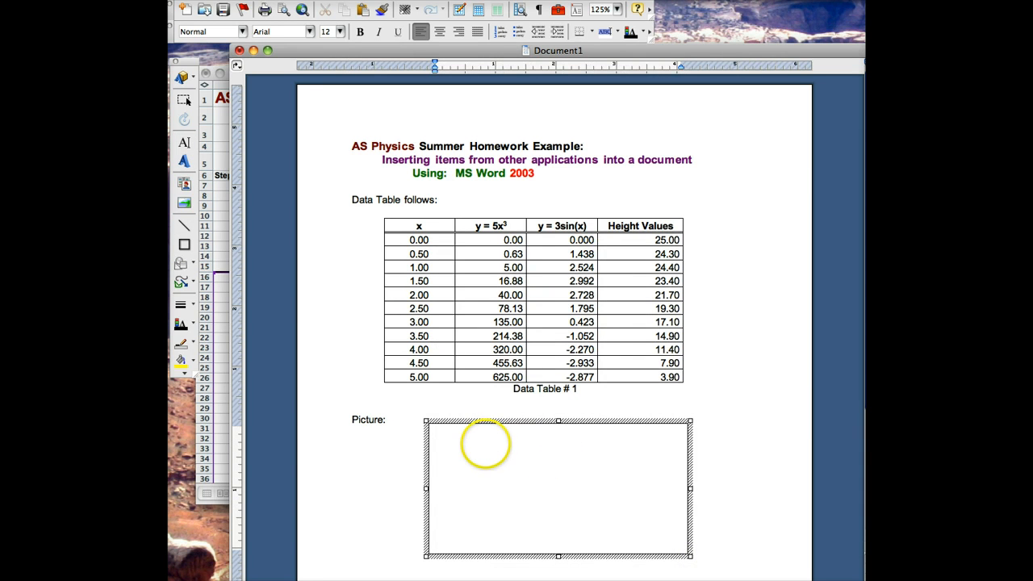
{"action": "left_click", "coordinate": [222, 396]}
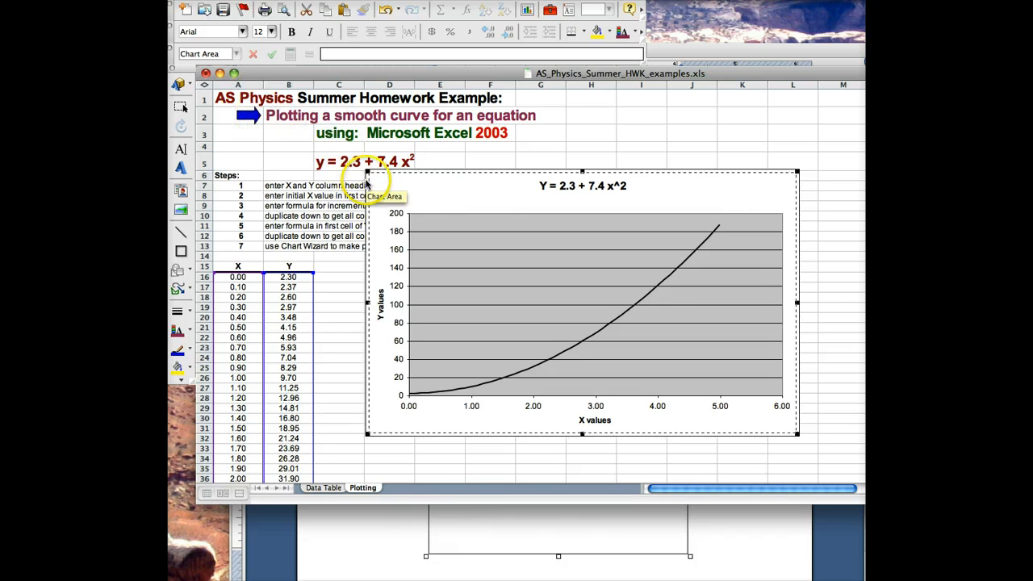
{"action": "left_click", "coordinate": [535, 537]}
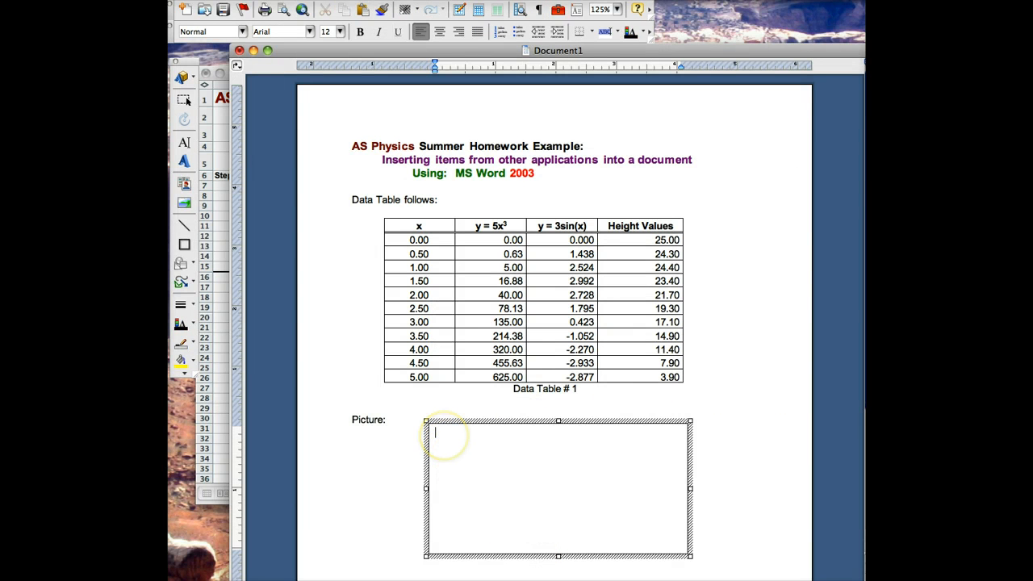
{"action": "left_click", "coordinate": [185, 205]}
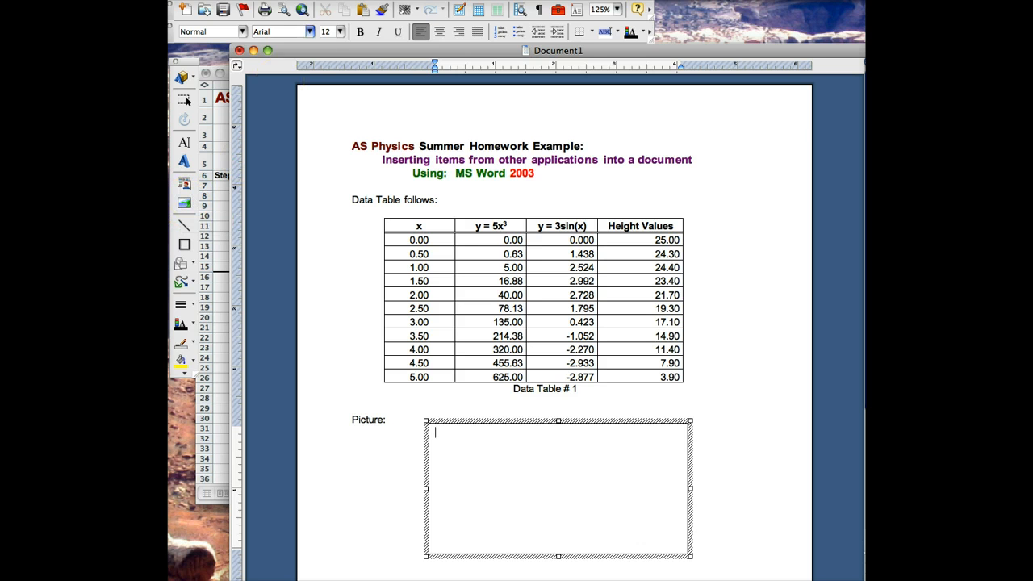
{"action": "left_click", "coordinate": [303, 1]}
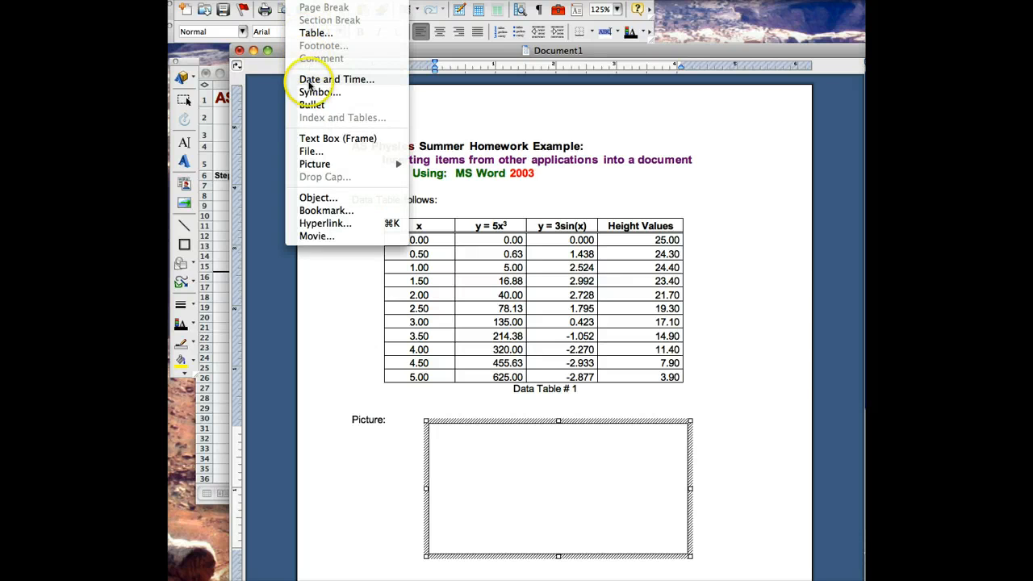
{"action": "mouse_move", "coordinate": [329, 168]}
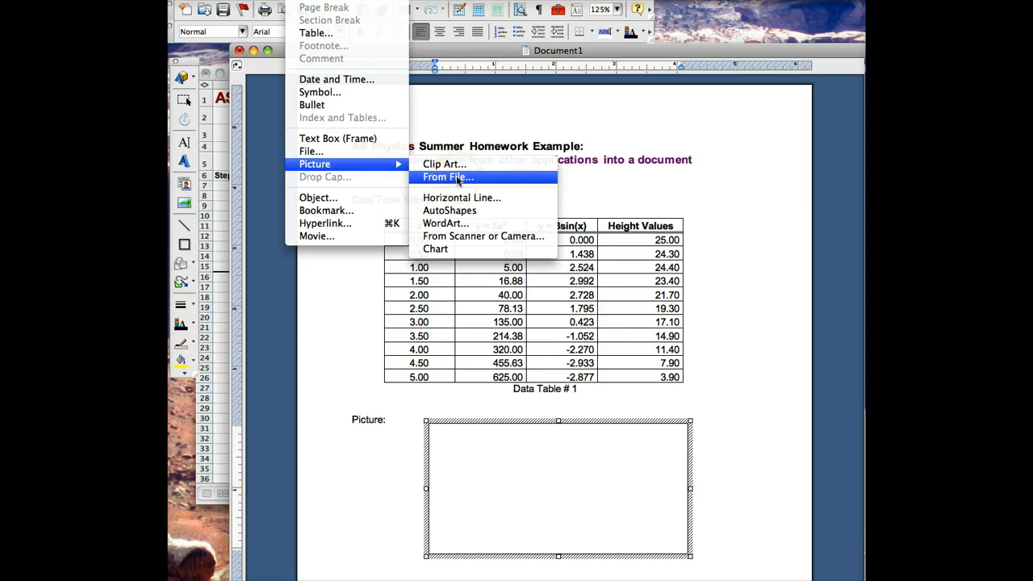
{"action": "left_click", "coordinate": [187, 205]}
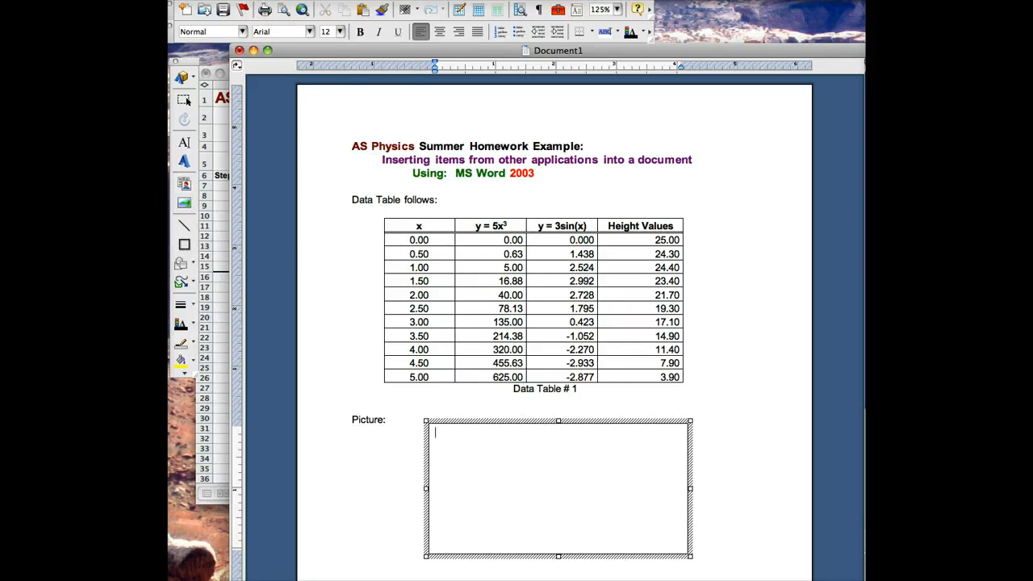
Insert the "Screen shot" picture file from the Desktop folder into the empty text box beside the "Picture:" label
{"action": "left_click", "coordinate": [304, 2]}
{"action": "mouse_move", "coordinate": [394, 165]}
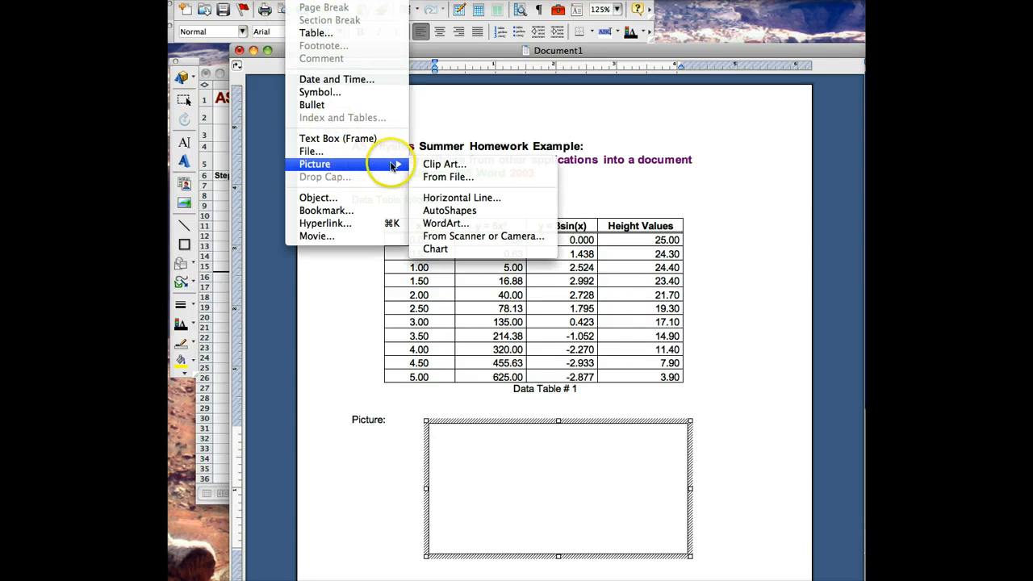
{"action": "left_click", "coordinate": [447, 178]}
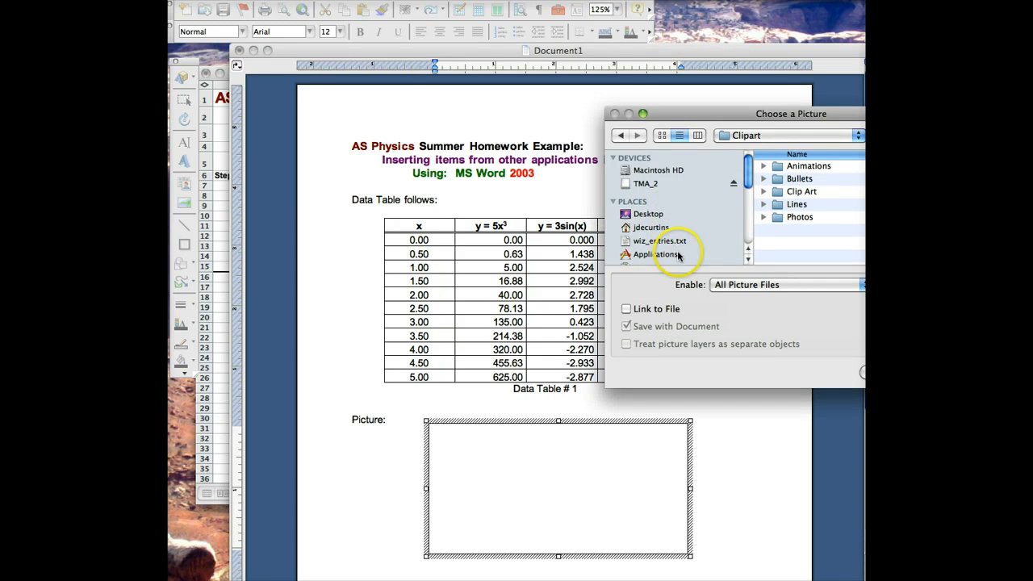
{"action": "left_click", "coordinate": [651, 214]}
{"action": "scroll", "coordinate": [787, 217], "scroll_direction": "down", "scroll_amount": 3}
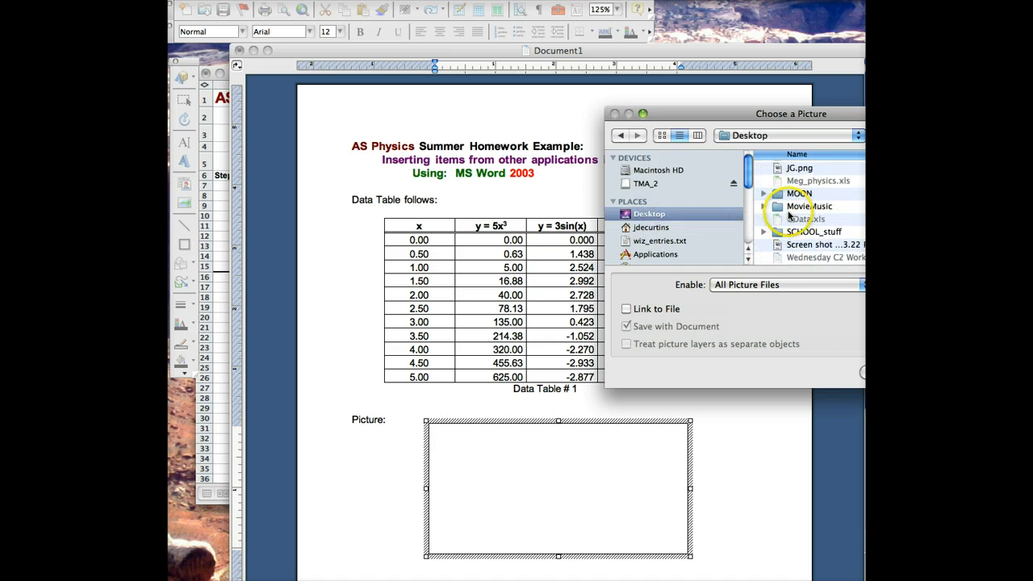
{"action": "left_click", "coordinate": [800, 246]}
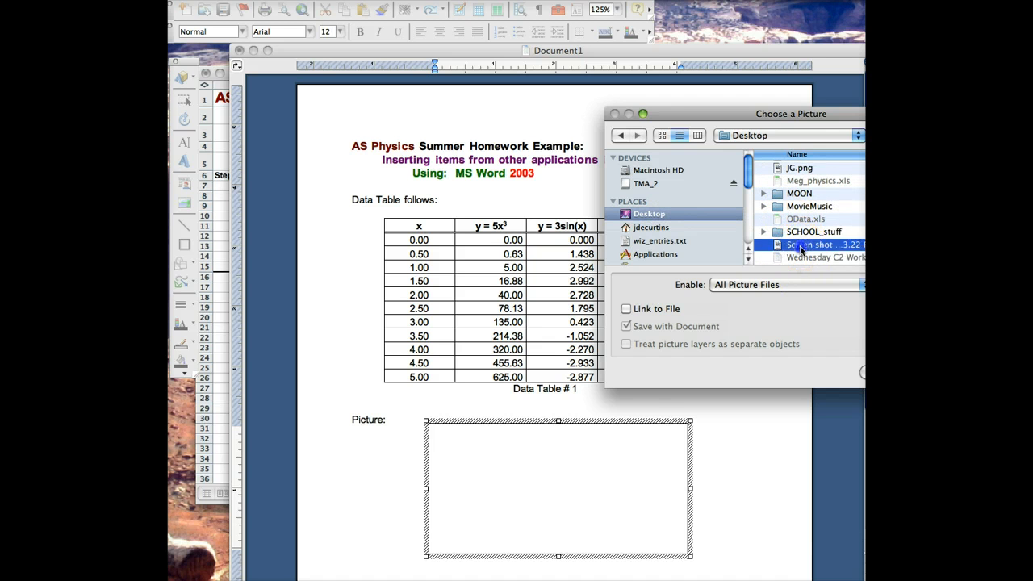
{"action": "double_click", "coordinate": [800, 246]}
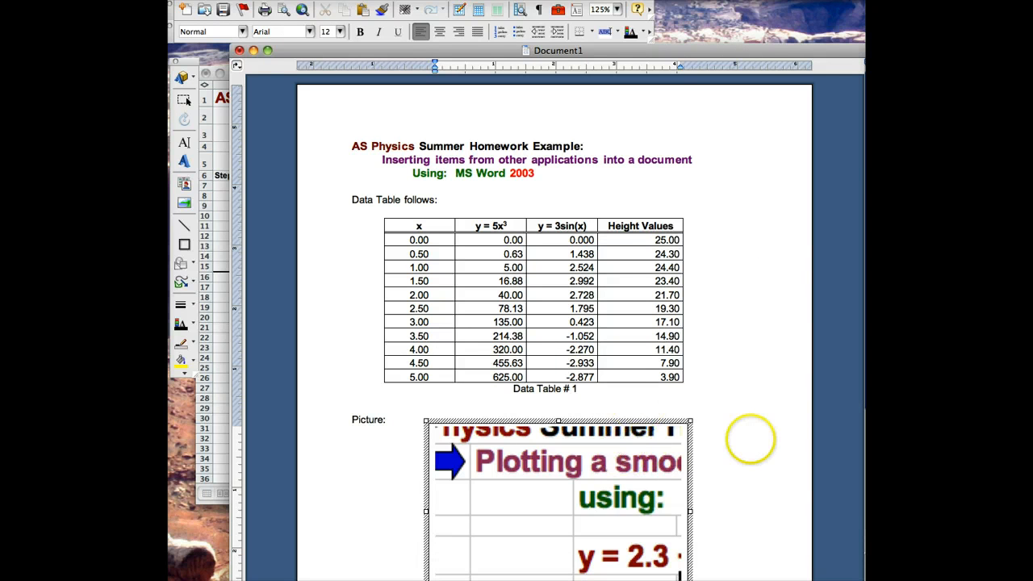
Shrink the inserted picture proportionally from its corner to about 1.7 inches wide
{"action": "scroll", "coordinate": [751, 440], "scroll_direction": "down", "scroll_amount": 5}
{"action": "left_click", "coordinate": [649, 418]}
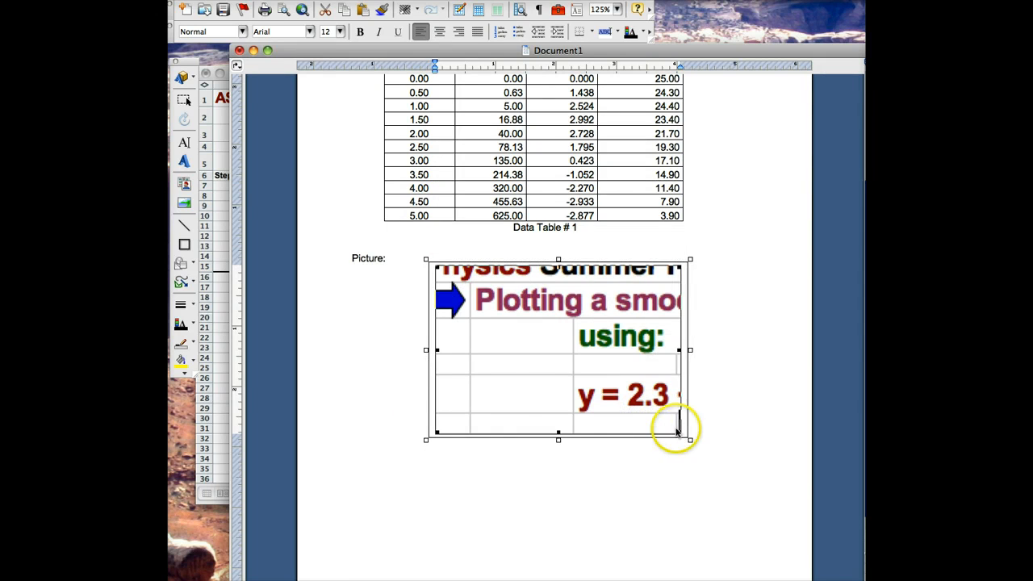
{"action": "left_click_drag", "start_coordinate": [583, 334], "coordinate": [535, 333]}
{"action": "scroll", "coordinate": [553, 390], "scroll_direction": "up", "scroll_amount": 5}
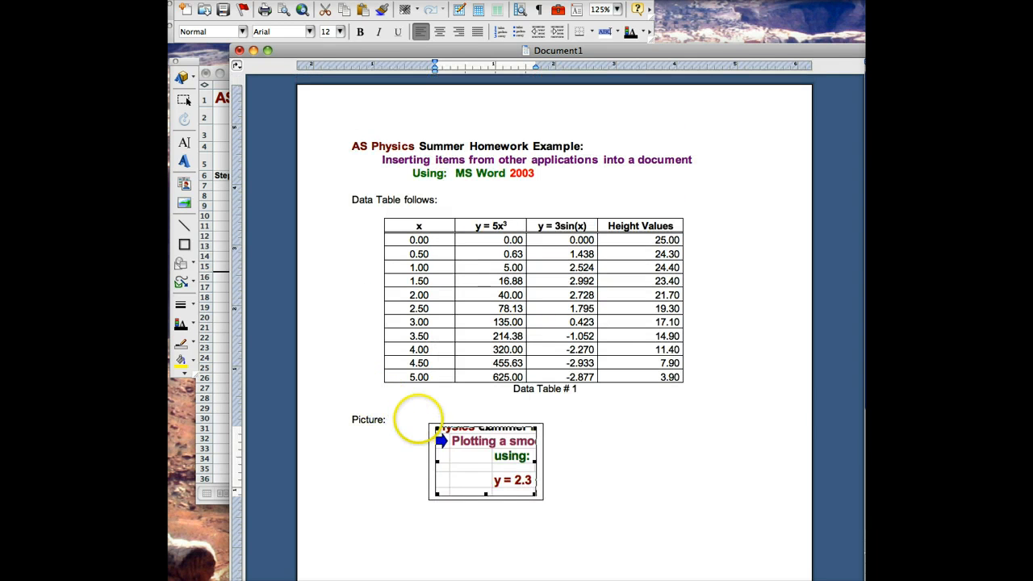
Move the data table's text box about 0.4 inches to the right and slightly up, below the "Data Table follows:" line
{"action": "left_click", "coordinate": [437, 422]}
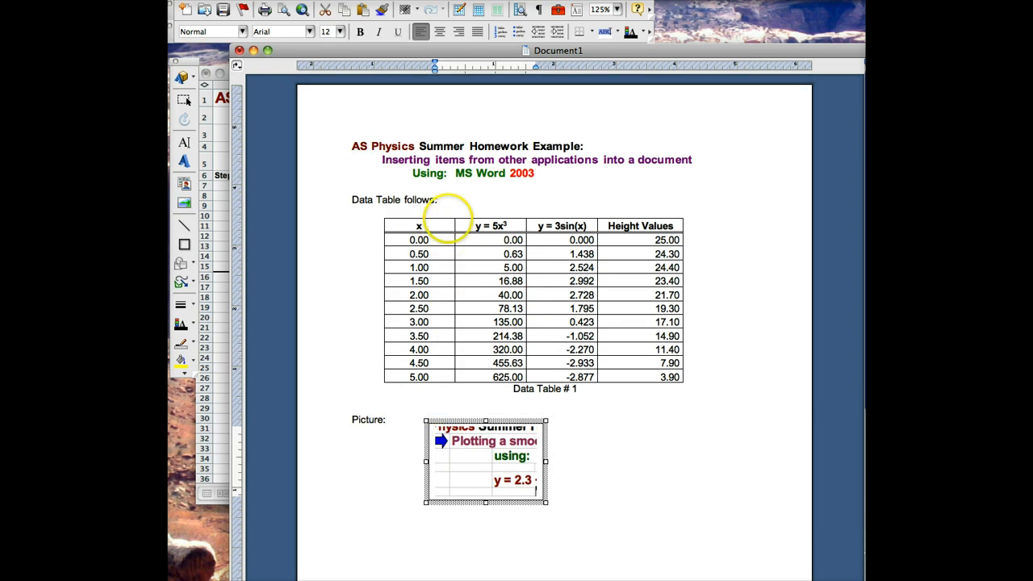
{"action": "left_click", "coordinate": [457, 215]}
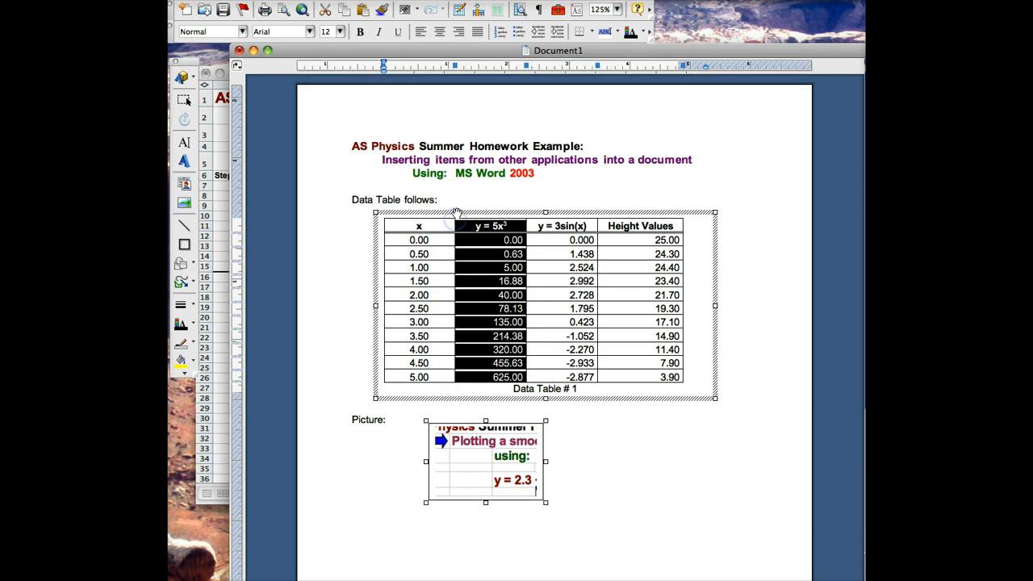
{"action": "left_click_drag", "start_coordinate": [456, 215], "coordinate": [481, 209]}
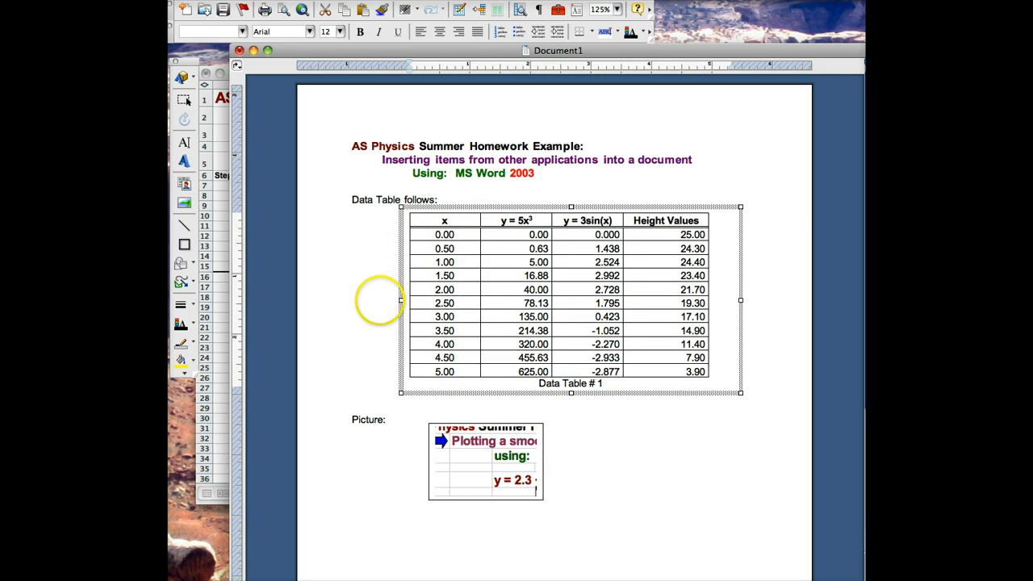
Move the picture's text box over the data table's lower-right corner and back beside the "Picture:" label
{"action": "left_click", "coordinate": [451, 423]}
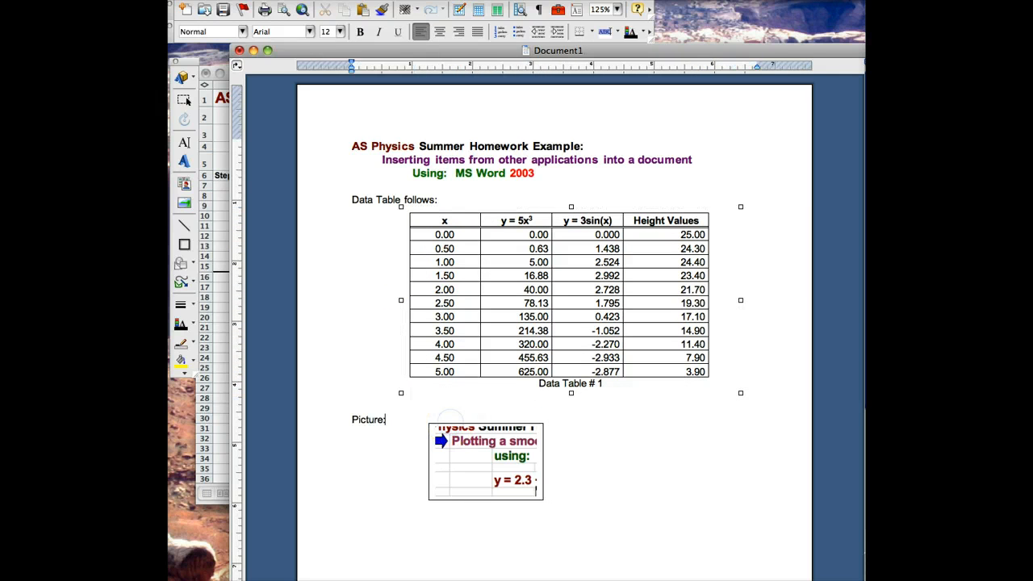
{"action": "left_click", "coordinate": [454, 422]}
{"action": "left_click_drag", "start_coordinate": [663, 373], "coordinate": [708, 320]}
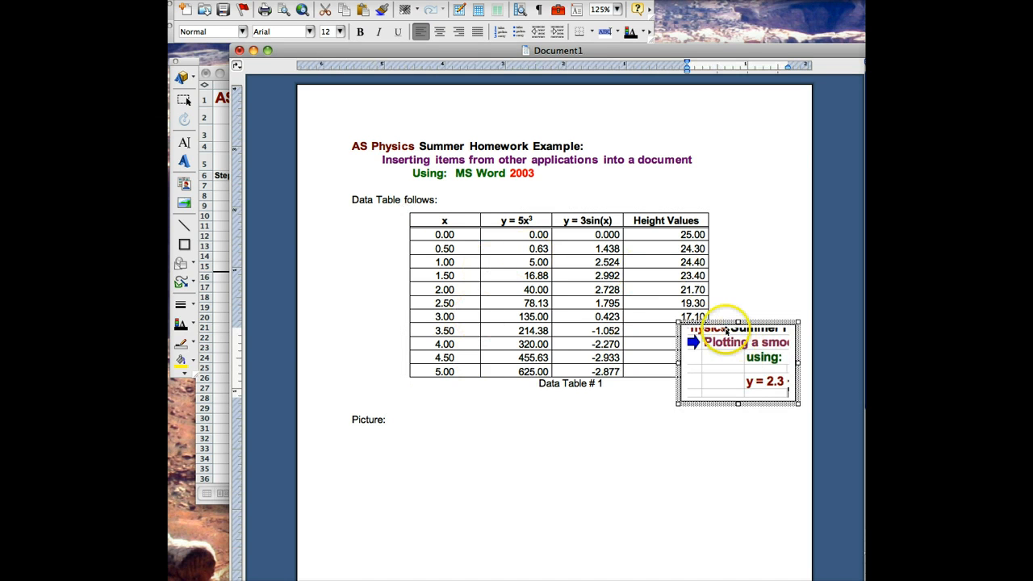
{"action": "left_click_drag", "start_coordinate": [725, 322], "coordinate": [464, 408]}
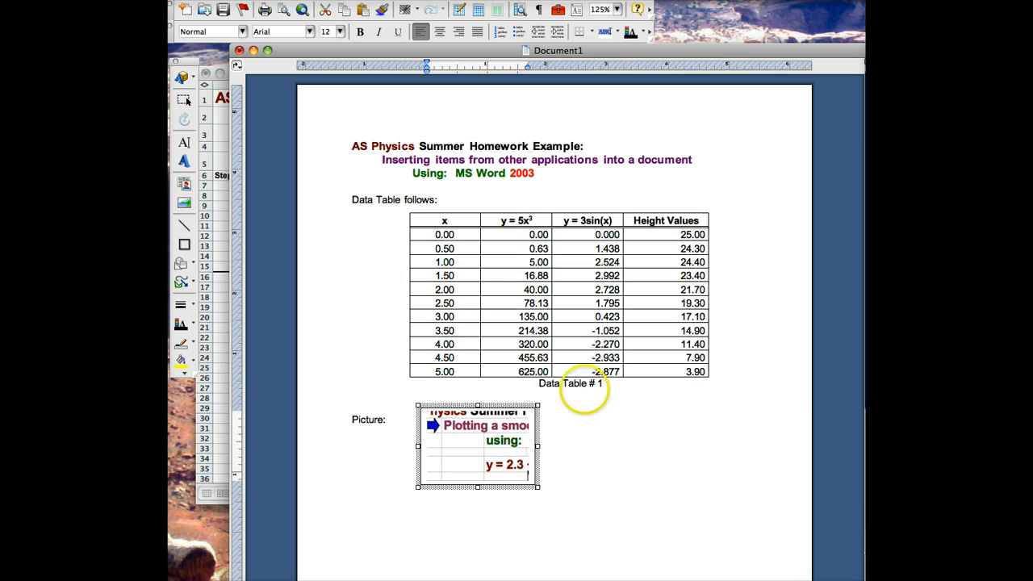